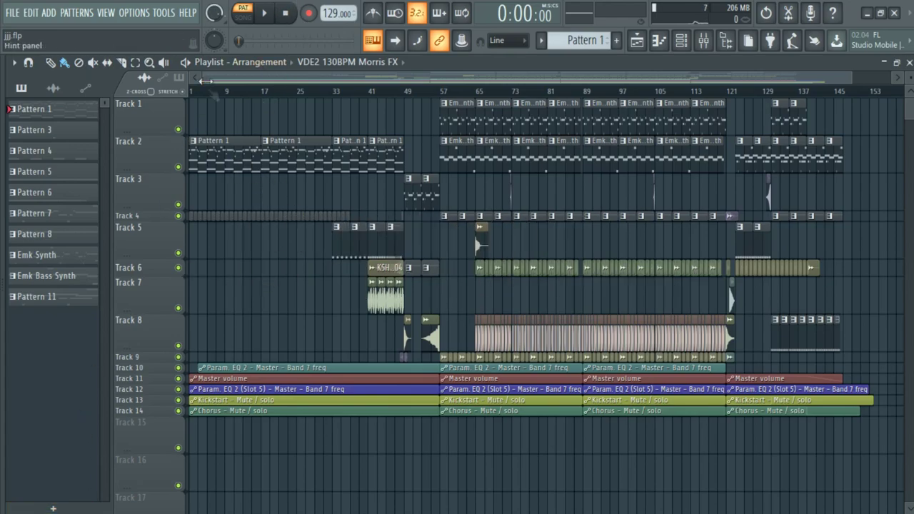
Step: Open Pattern 1's piano roll, select the melody notes above the chords, and raise their velocity slightly
{"action": "key", "text": "F7"}
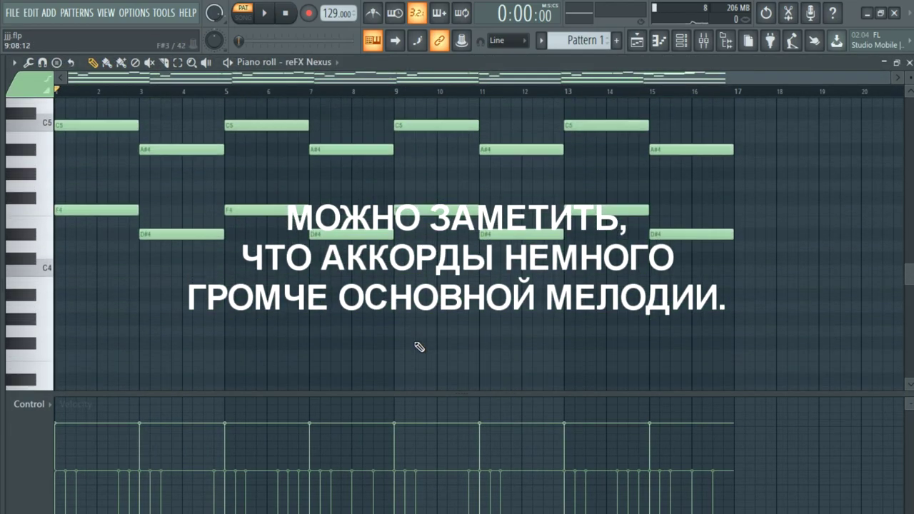
{"action": "left_click_drag", "start_coordinate": [742, 314], "coordinate": [68, 257]}
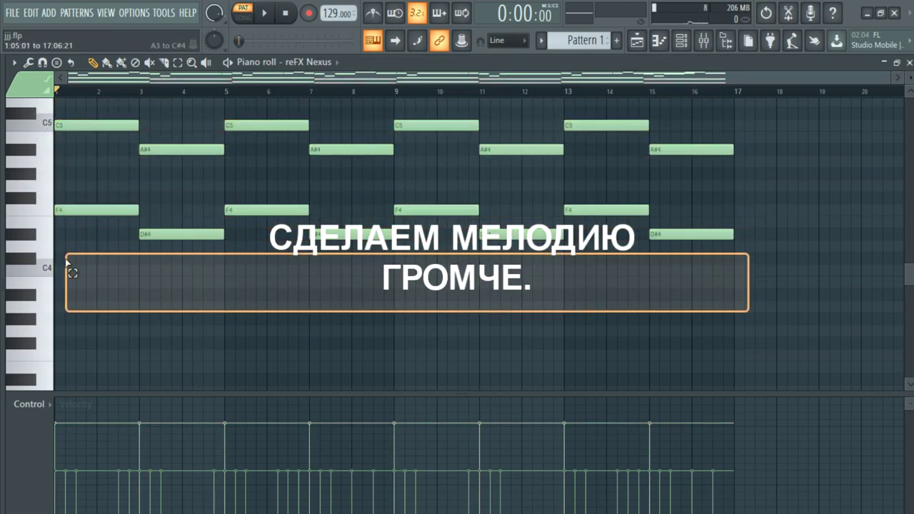
{"action": "scroll", "coordinate": [351, 347], "scroll_direction": "up", "scroll_amount": 6}
{"action": "left_click_drag", "start_coordinate": [755, 300], "coordinate": [93, 179]}
{"action": "left_click_drag", "start_coordinate": [744, 314], "coordinate": [55, 99]}
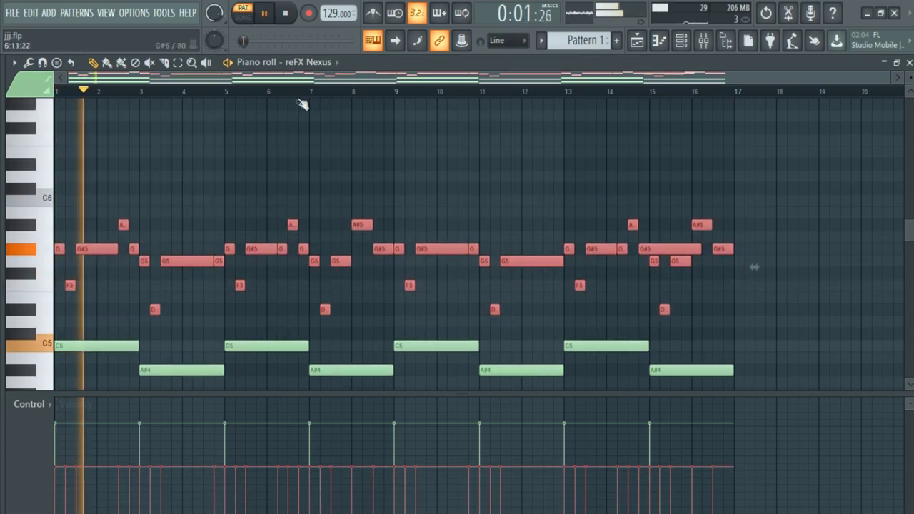
Step: Play Pattern 1 to check the melody against the chords, and deselect the melody notes
{"action": "key", "text": "space"}
{"action": "scroll", "coordinate": [326, 205], "scroll_direction": "down", "scroll_amount": 4}
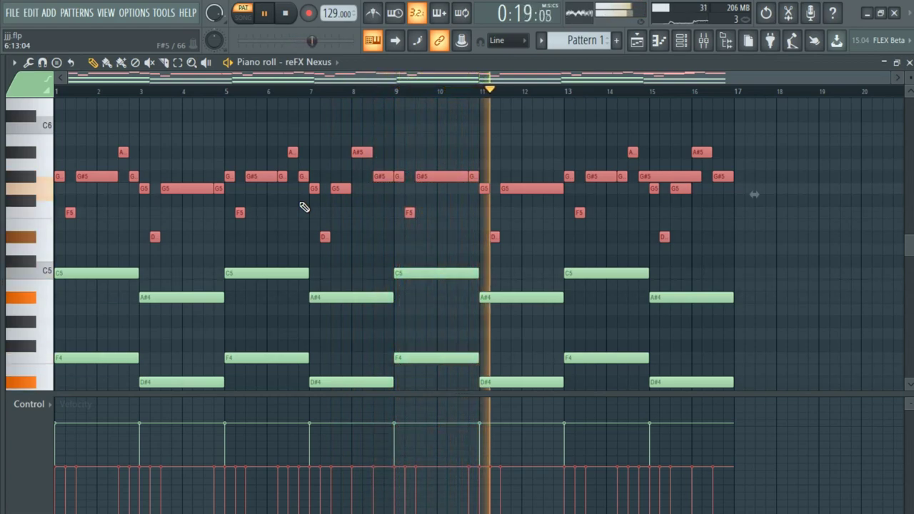
{"action": "left_click", "coordinate": [528, 150]}
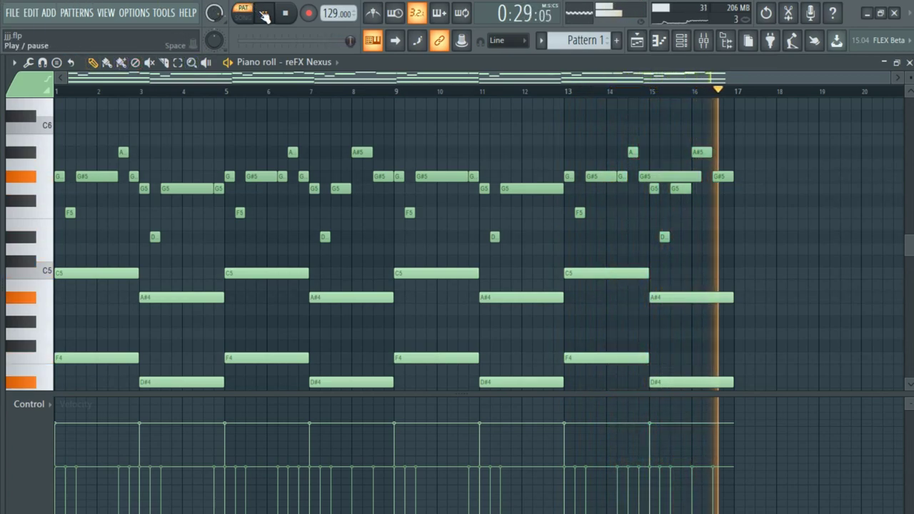
Step: Open Pattern 3's Closed Hi Hat part from the playlist, audition it, and play the arrangement from the start
{"action": "left_click", "coordinate": [634, 43]}
{"action": "right_click", "coordinate": [309, 216]}
{"action": "left_click", "coordinate": [292, 219]}
{"action": "double_click", "coordinate": [292, 218]}
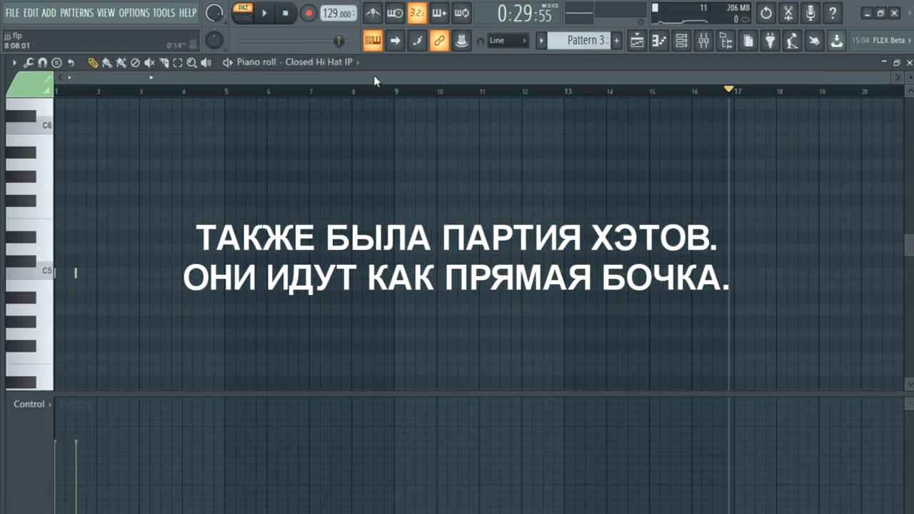
{"action": "key", "text": "space"}
{"action": "left_click", "coordinate": [636, 41]}
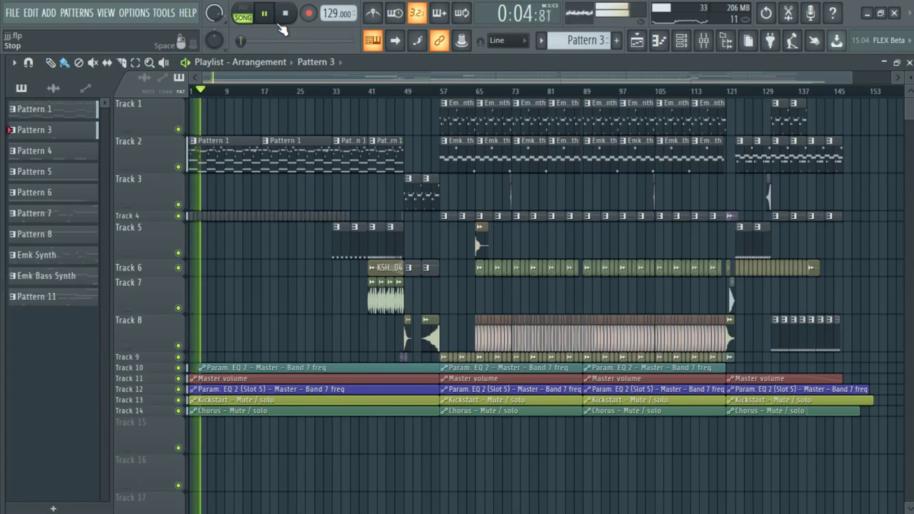
{"action": "left_click", "coordinate": [284, 17]}
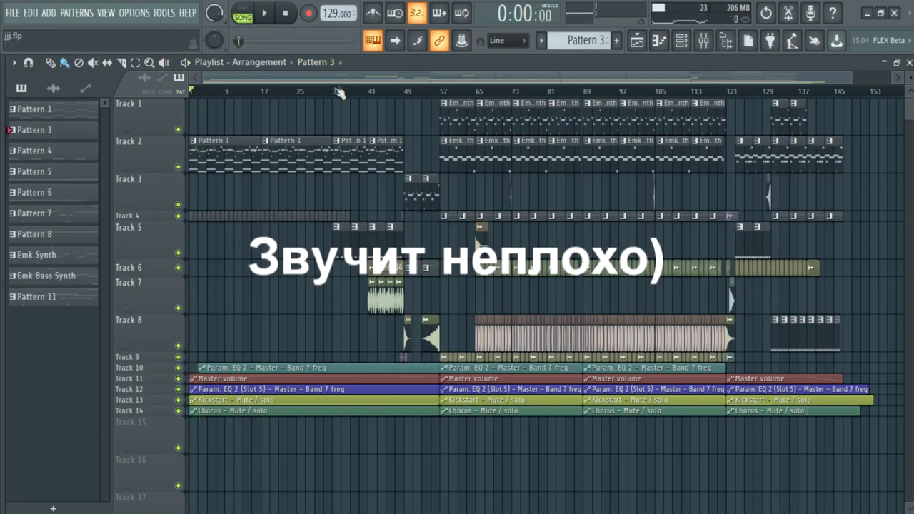
Step: Move the song position to bar 33 and audition Pattern 4's Death Kick 11 part in the piano roll
{"action": "scroll", "coordinate": [337, 89], "scroll_direction": "up", "scroll_amount": 5}
{"action": "left_click", "coordinate": [355, 91]}
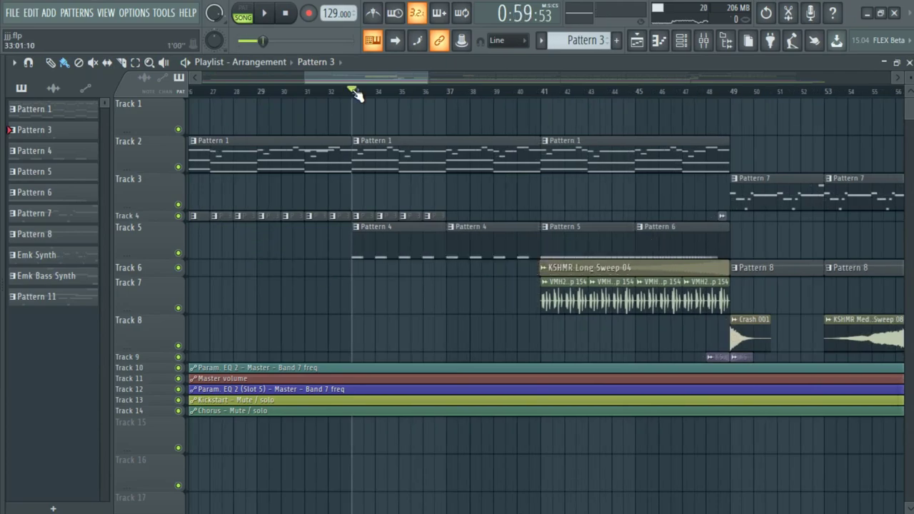
{"action": "double_click", "coordinate": [424, 241]}
{"action": "key", "text": "space"}
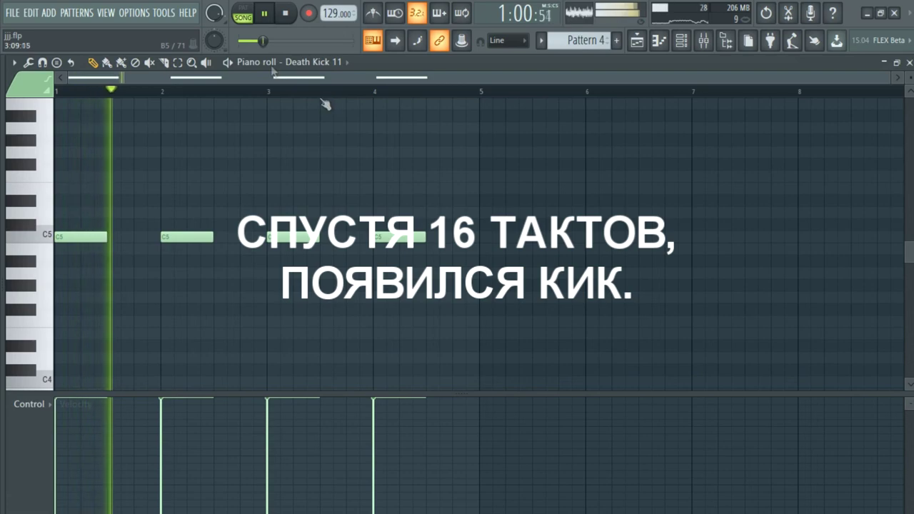
{"action": "left_click", "coordinate": [261, 12]}
{"action": "left_click", "coordinate": [264, 11]}
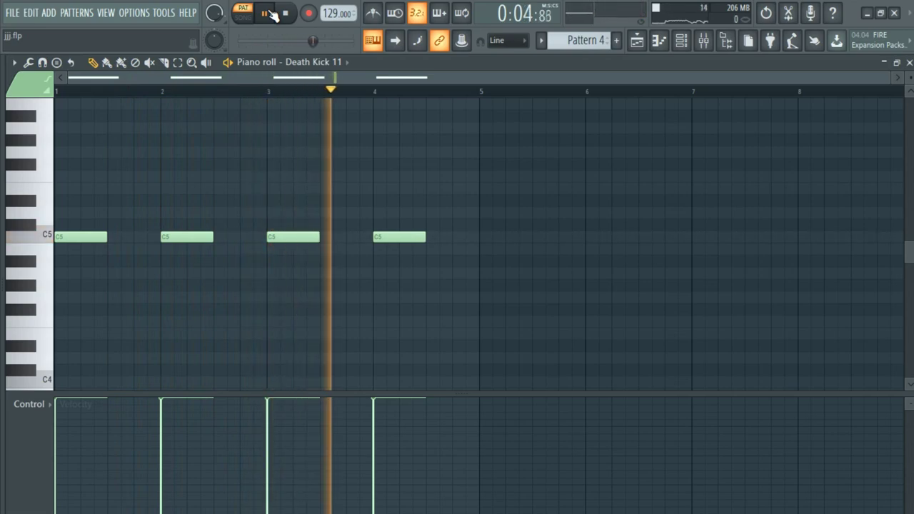
Step: Open Pattern 5 at bar 41 from the playlist and play its Death Kick 11 notes in pattern mode
{"action": "left_click", "coordinate": [635, 43]}
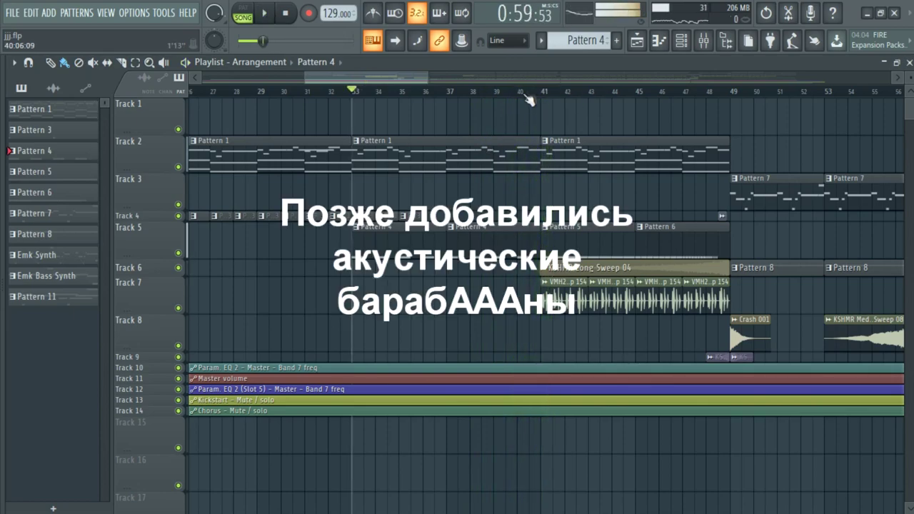
{"action": "scroll", "coordinate": [528, 100], "scroll_direction": "up", "scroll_amount": 5}
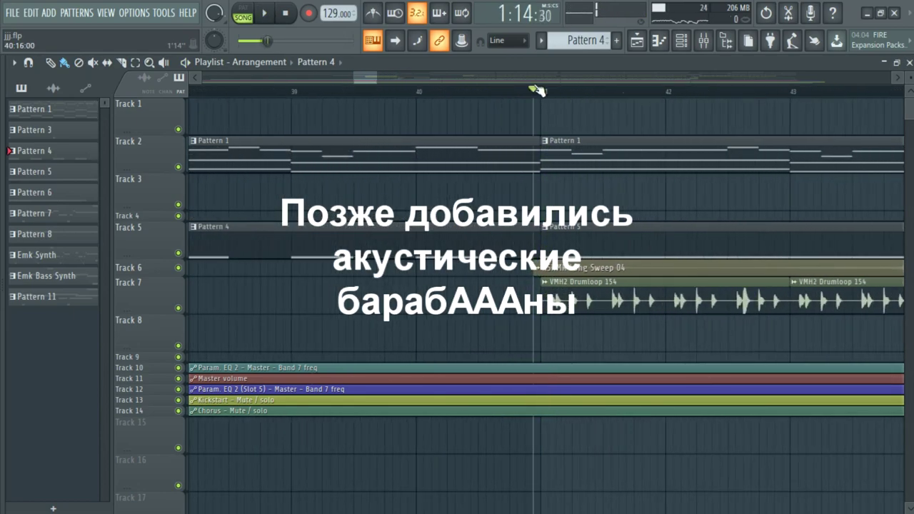
{"action": "double_click", "coordinate": [588, 259]}
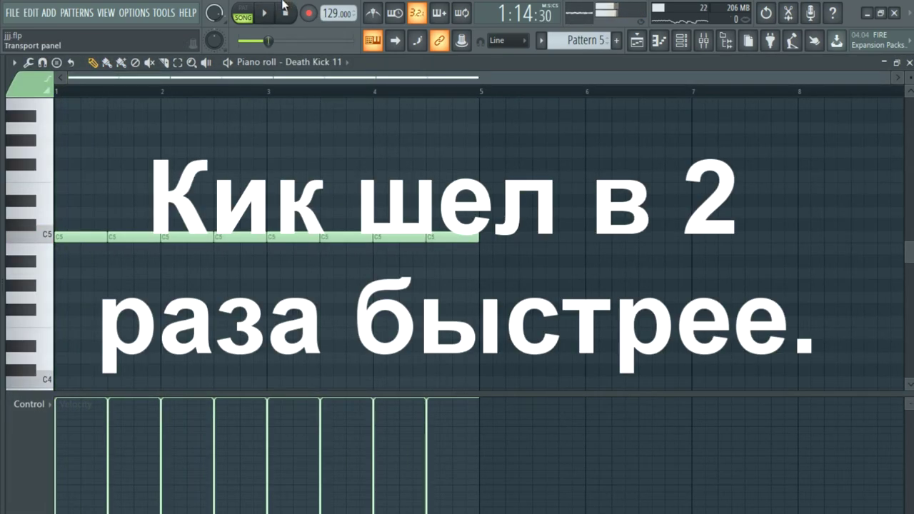
{"action": "left_click", "coordinate": [262, 13]}
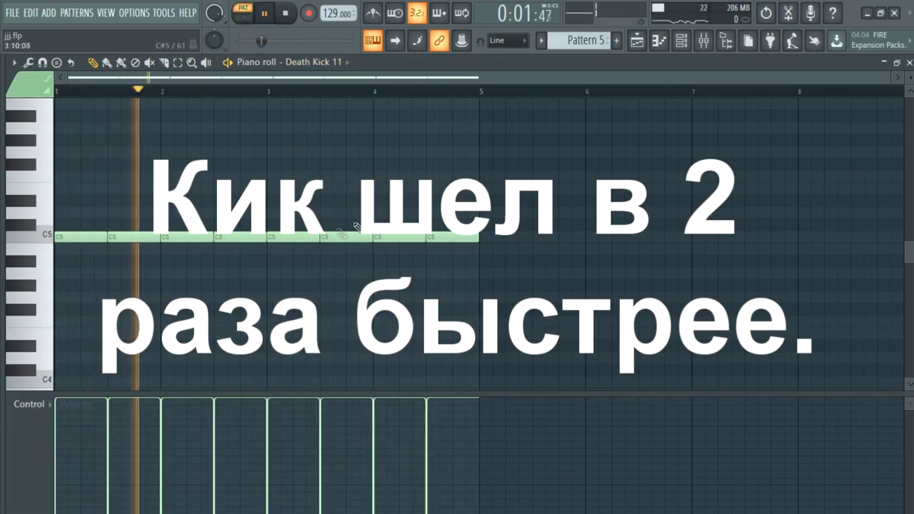
Step: Switch to Pattern 6 and audition its accelerating kick build-up
{"action": "scroll", "coordinate": [579, 44], "scroll_direction": "down", "scroll_amount": 1}
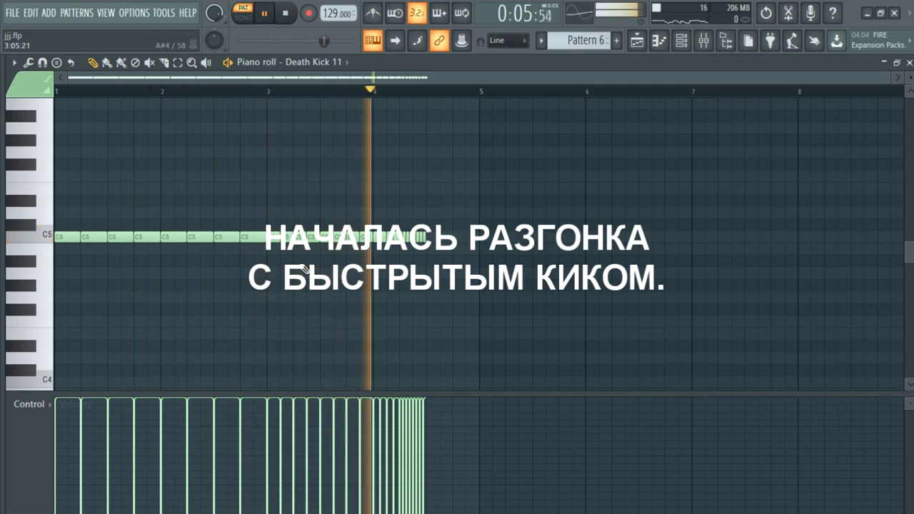
{"action": "key", "text": "space"}
{"action": "scroll", "coordinate": [388, 93], "scroll_direction": "up", "scroll_amount": 3}
{"action": "scroll", "coordinate": [387, 93], "scroll_direction": "down", "scroll_amount": 3}
{"action": "key", "text": "space"}
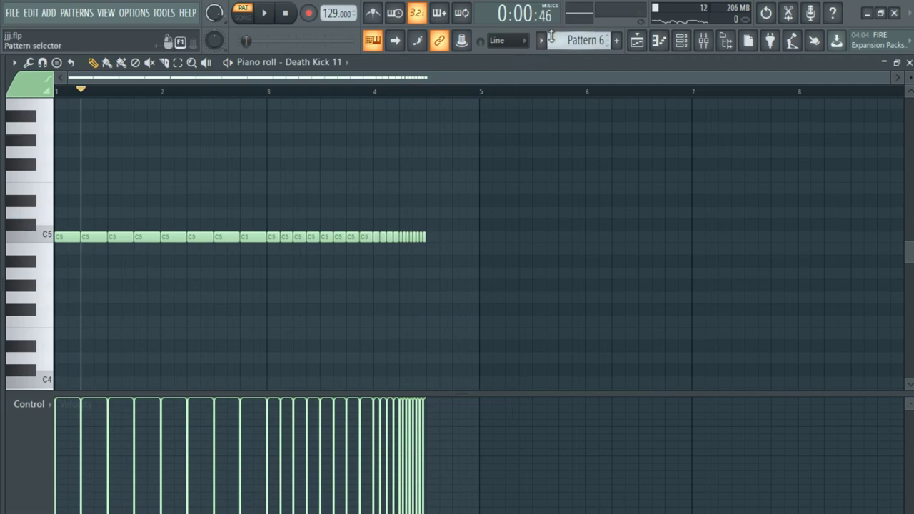
Step: Select Pattern 7, return to the playlist, and view the sample settings of VMH2 Drumloop 154 and KSHMR Long Sweep 04
{"action": "scroll", "coordinate": [550, 35], "scroll_direction": "down", "scroll_amount": 1}
{"action": "left_click", "coordinate": [634, 43]}
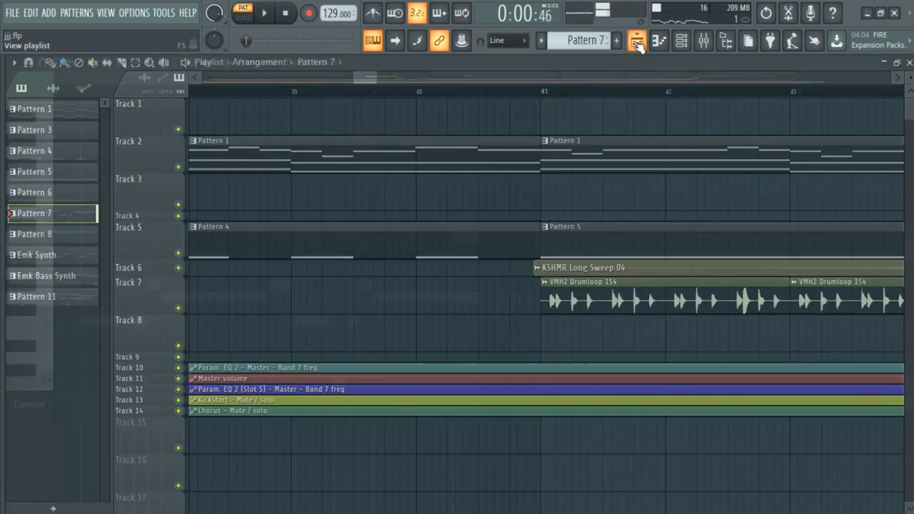
{"action": "double_click", "coordinate": [678, 303]}
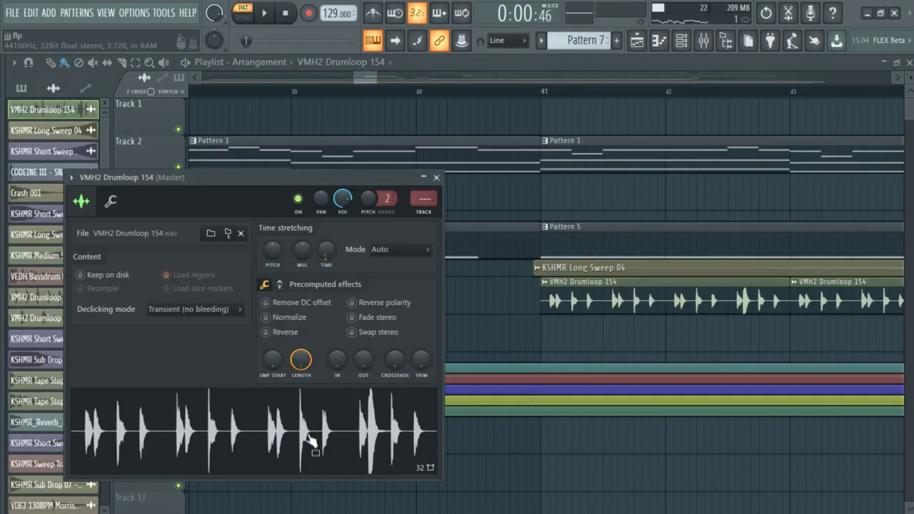
{"action": "double_click", "coordinate": [612, 264]}
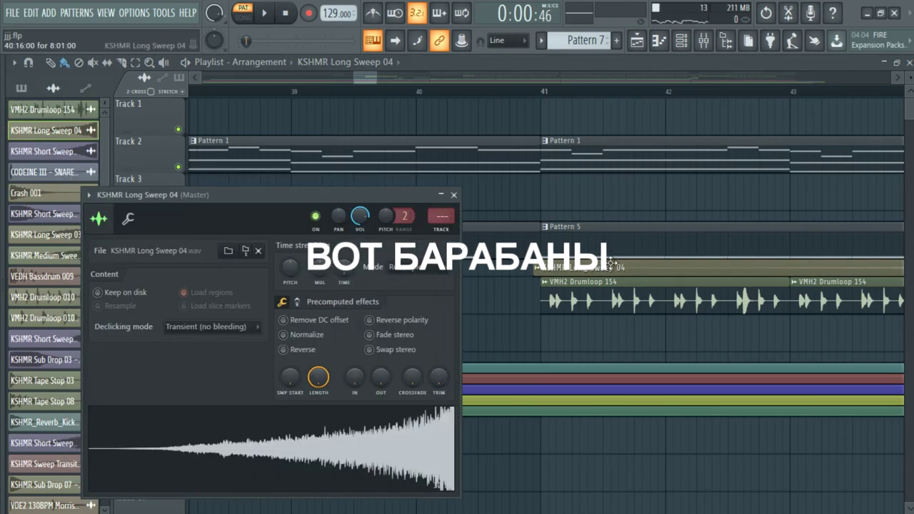
Step: Play the arrangement from bar 41 to hear the build-up with drum loop and sweep
{"action": "left_click", "coordinate": [548, 98]}
{"action": "key", "text": "space"}
{"action": "scroll", "coordinate": [547, 98], "scroll_direction": "down", "scroll_amount": 3}
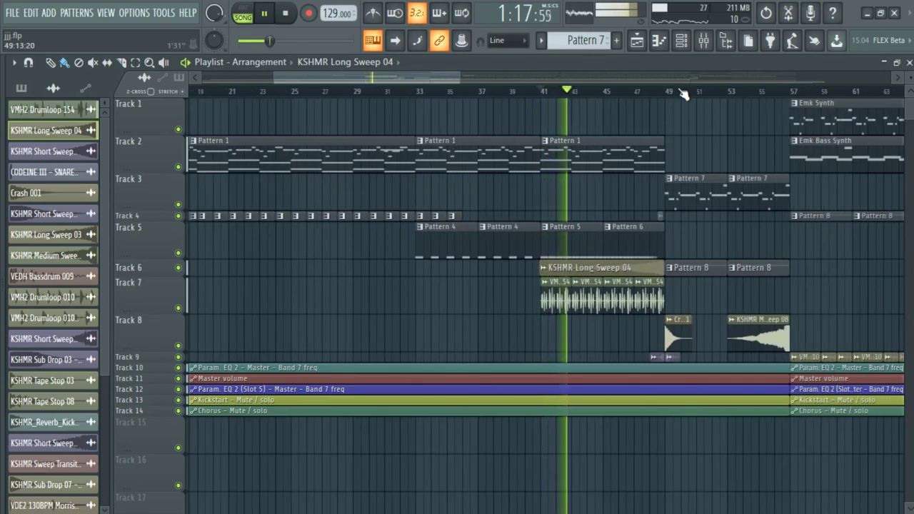
Step: Examine the clips leading into bar 49, view the CODEINE III - SNARE 002 sample settings, and close them
{"action": "scroll", "coordinate": [683, 95], "scroll_direction": "up", "scroll_amount": 3}
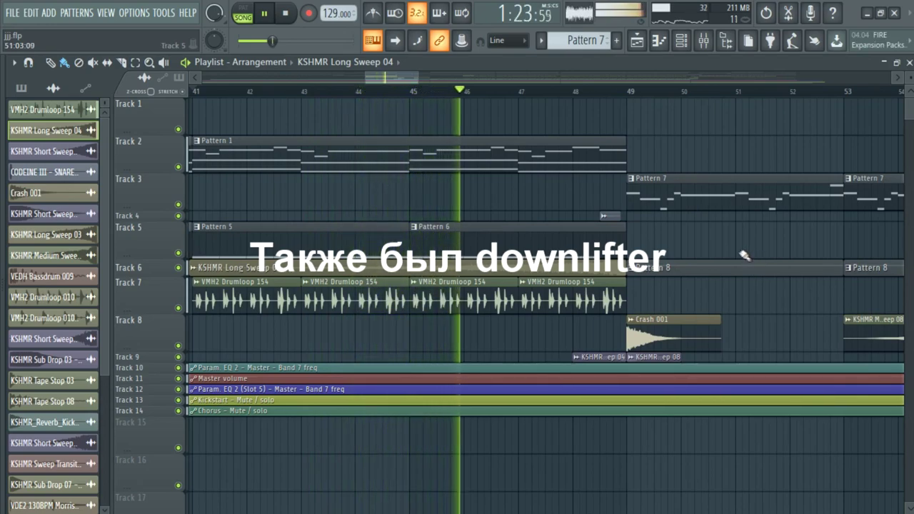
{"action": "scroll", "coordinate": [635, 93], "scroll_direction": "up", "scroll_amount": 3}
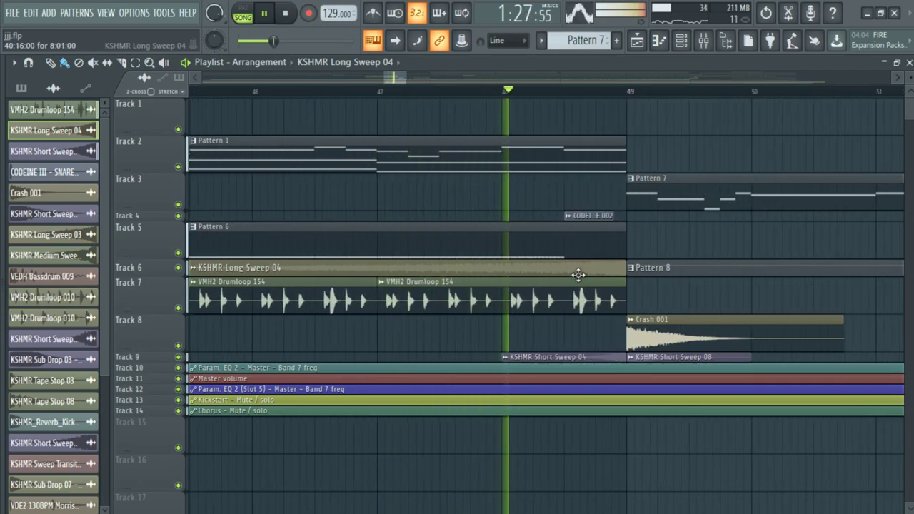
{"action": "double_click", "coordinate": [588, 213]}
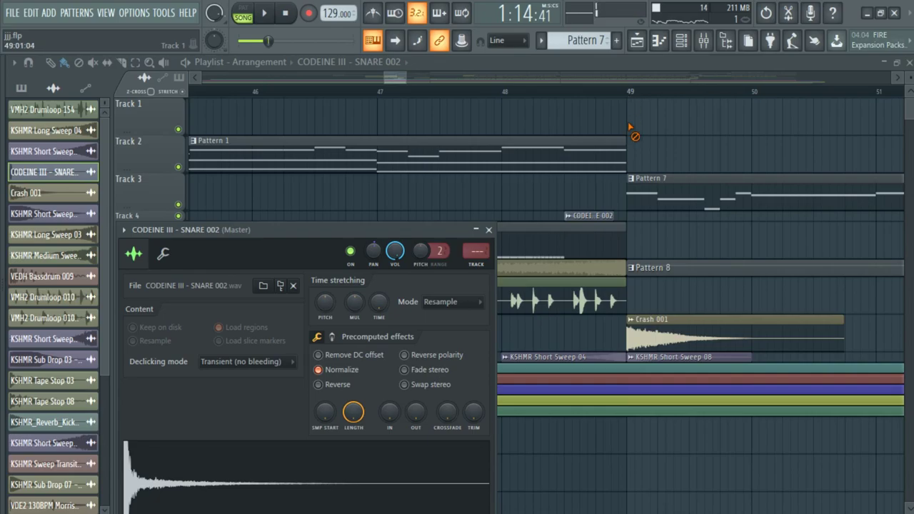
{"action": "key", "text": "Escape"}
Step: Play the arrangement's second part from bar 49
{"action": "key", "text": "space"}
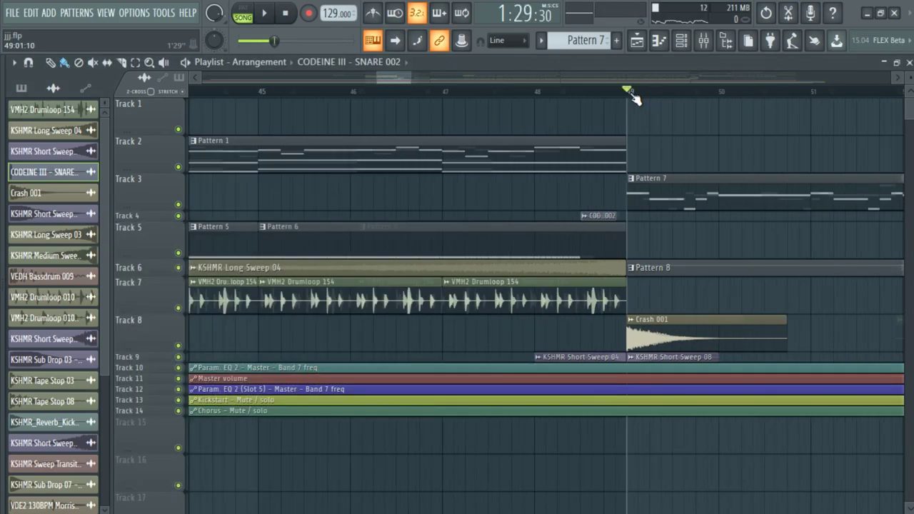
{"action": "scroll", "coordinate": [634, 99], "scroll_direction": "down", "scroll_amount": 5}
{"action": "key", "text": "space"}
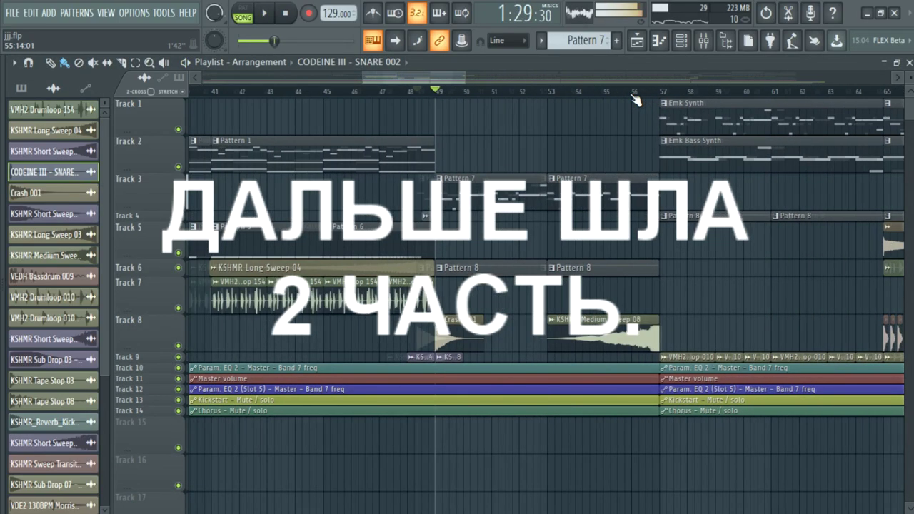
Step: Open Pattern 7's Emk Synth lead in the piano roll and play it in pattern mode
{"action": "scroll", "coordinate": [322, 233], "scroll_direction": "up", "scroll_amount": 5}
{"action": "double_click", "coordinate": [394, 197]}
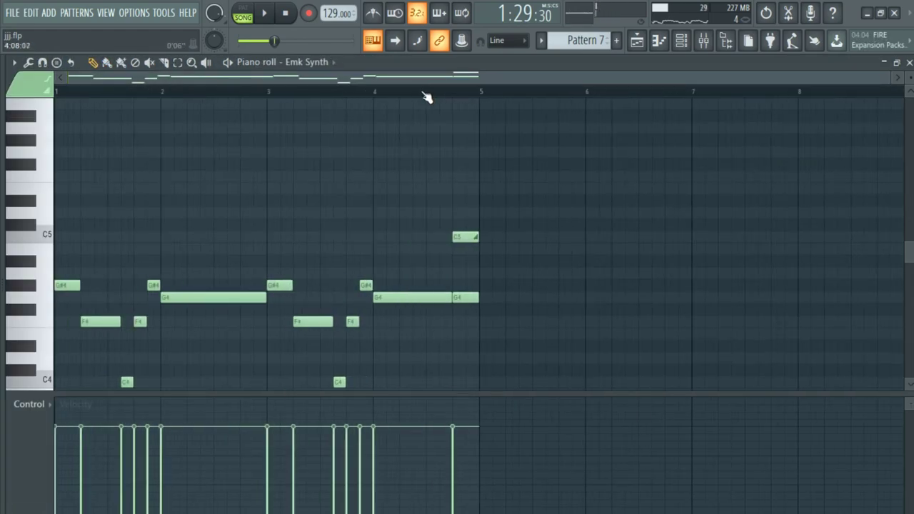
{"action": "left_click", "coordinate": [237, 8]}
{"action": "left_click", "coordinate": [267, 14]}
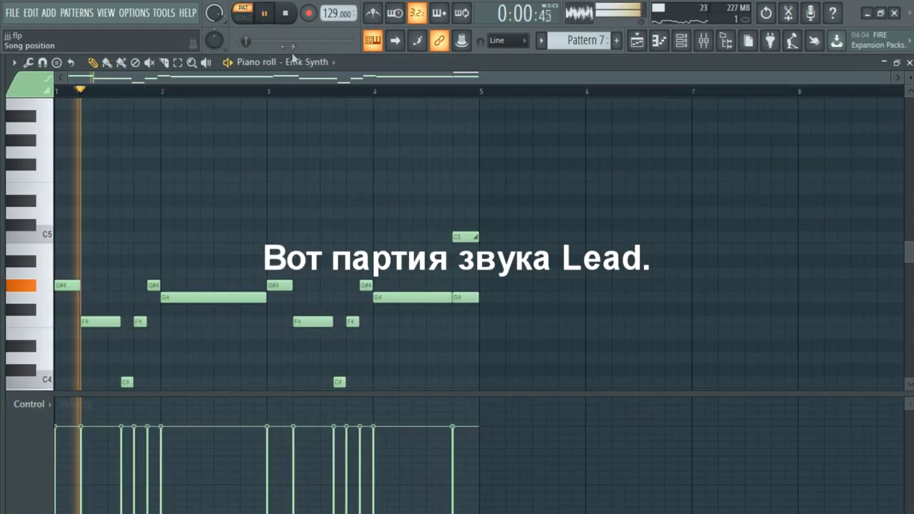
{"action": "scroll", "coordinate": [369, 193], "scroll_direction": "down", "scroll_amount": 2}
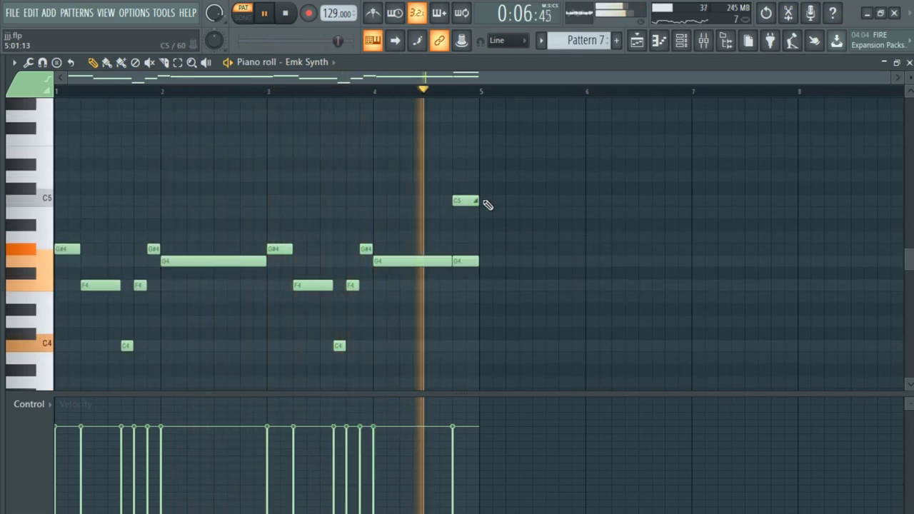
Step: Open Pattern 8 from Track 6 of the playlist and audition its Death Kick 11 part
{"action": "left_click", "coordinate": [649, 51]}
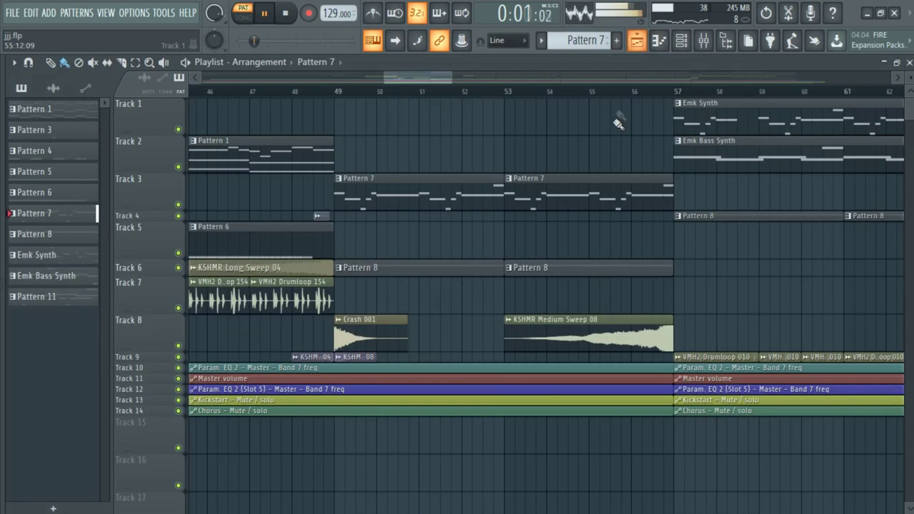
{"action": "double_click", "coordinate": [383, 269]}
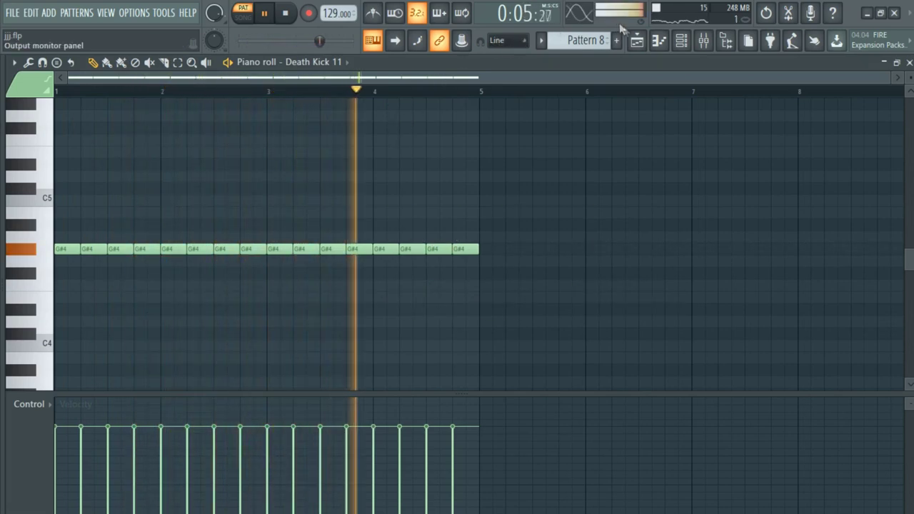
{"action": "key", "text": "space"}
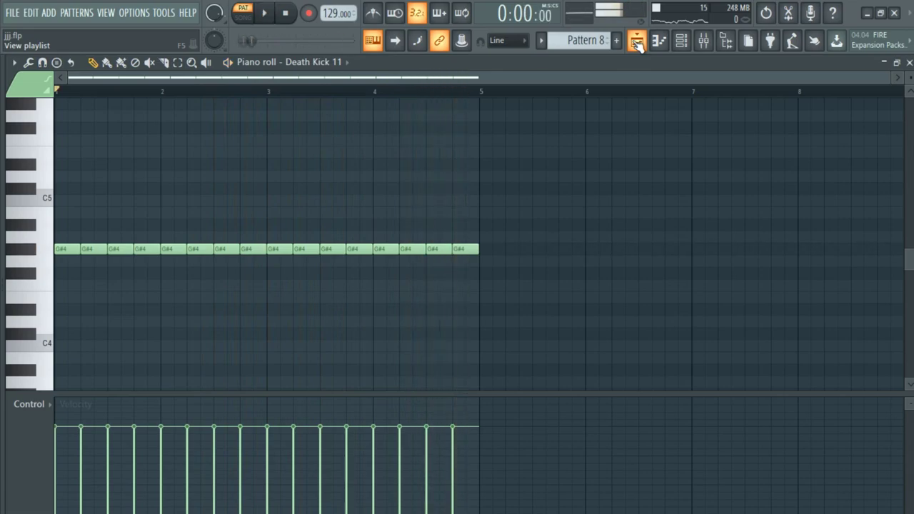
Step: Return to the playlist and play the song from bar 56 into the Emk Synth section at bar 57
{"action": "left_click", "coordinate": [636, 41]}
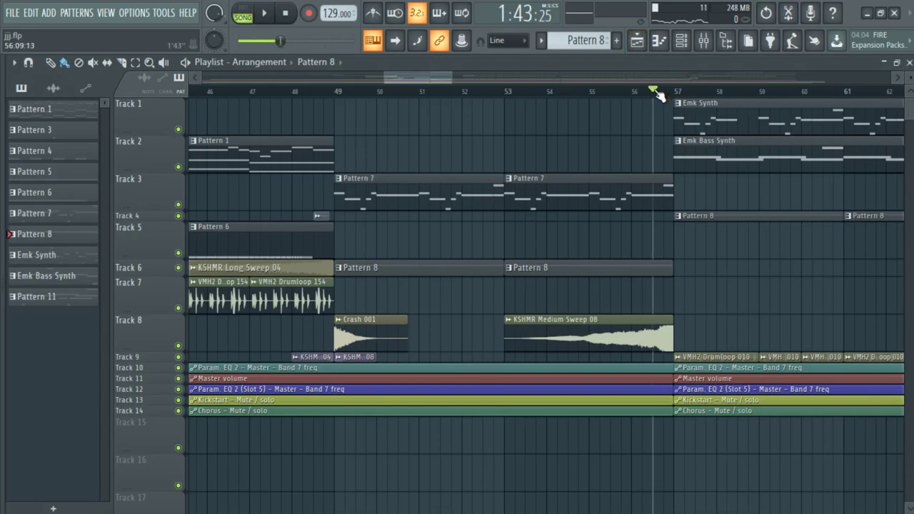
{"action": "key", "text": "space"}
{"action": "scroll", "coordinate": [658, 92], "scroll_direction": "down", "scroll_amount": 2}
{"action": "scroll", "coordinate": [658, 93], "scroll_direction": "down", "scroll_amount": 3}
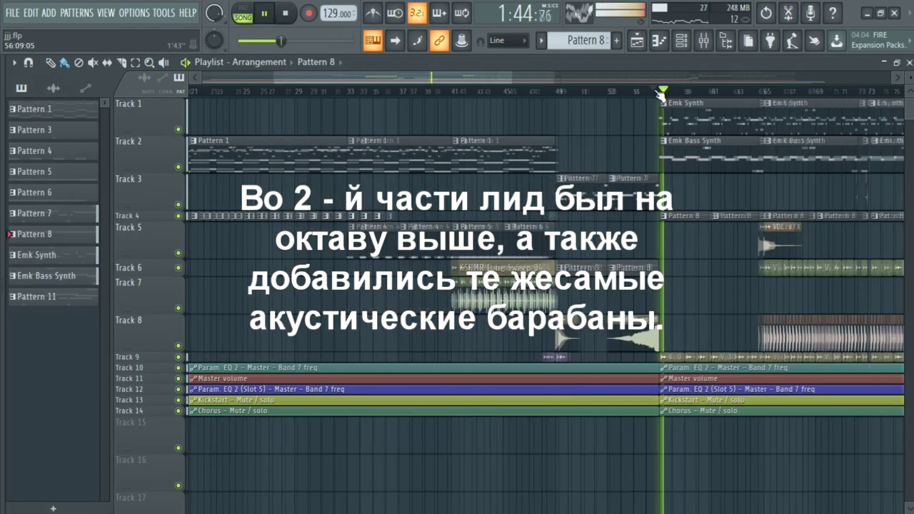
{"action": "scroll", "coordinate": [658, 93], "scroll_direction": "up", "scroll_amount": 5}
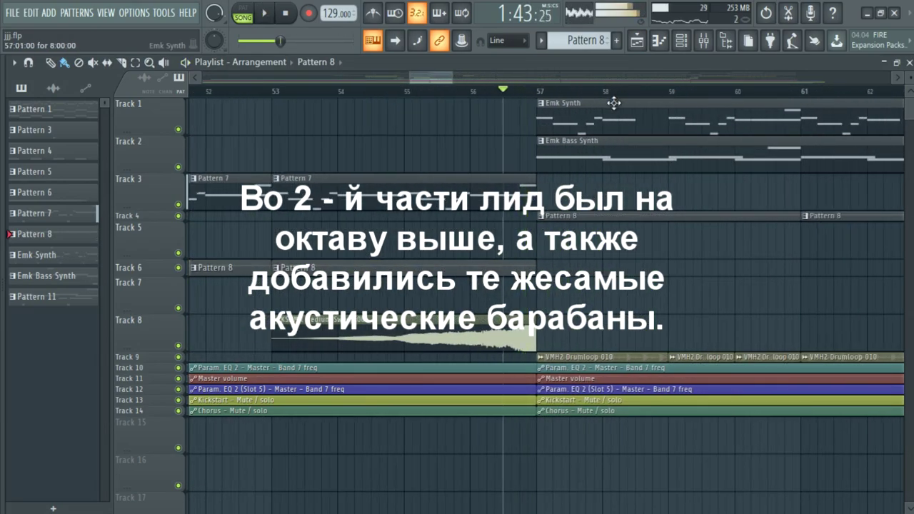
Step: Stop the song, open the Emk Synth pattern from Track 1 in the piano roll and play it in pattern mode
{"action": "scroll", "coordinate": [571, 100], "scroll_direction": "up", "scroll_amount": 1}
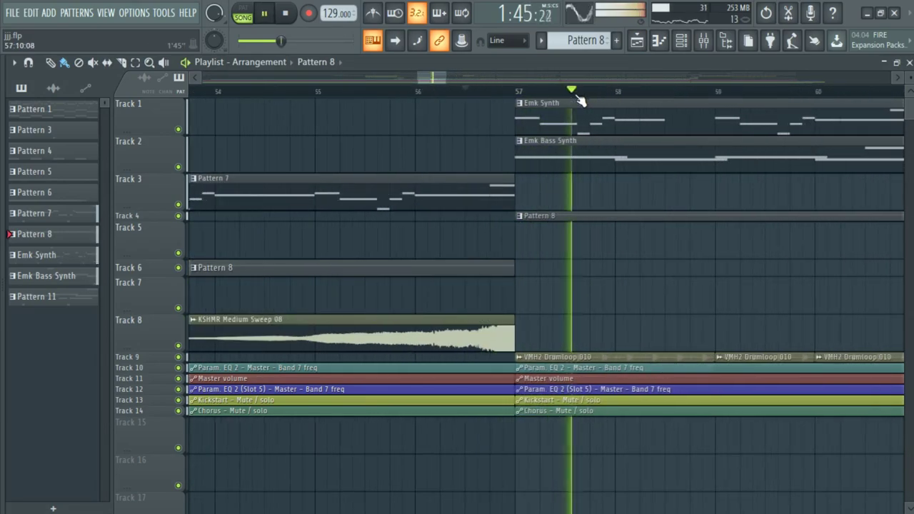
{"action": "scroll", "coordinate": [579, 104], "scroll_direction": "down", "scroll_amount": 2}
{"action": "key", "text": "space"}
{"action": "double_click", "coordinate": [584, 105]}
{"action": "scroll", "coordinate": [587, 96], "scroll_direction": "down", "scroll_amount": 3}
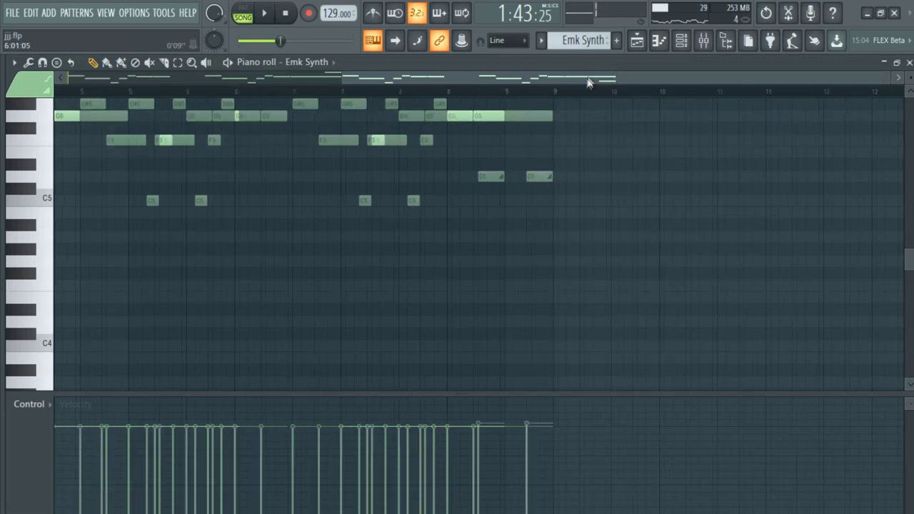
{"action": "scroll", "coordinate": [671, 286], "scroll_direction": "up", "scroll_amount": 3}
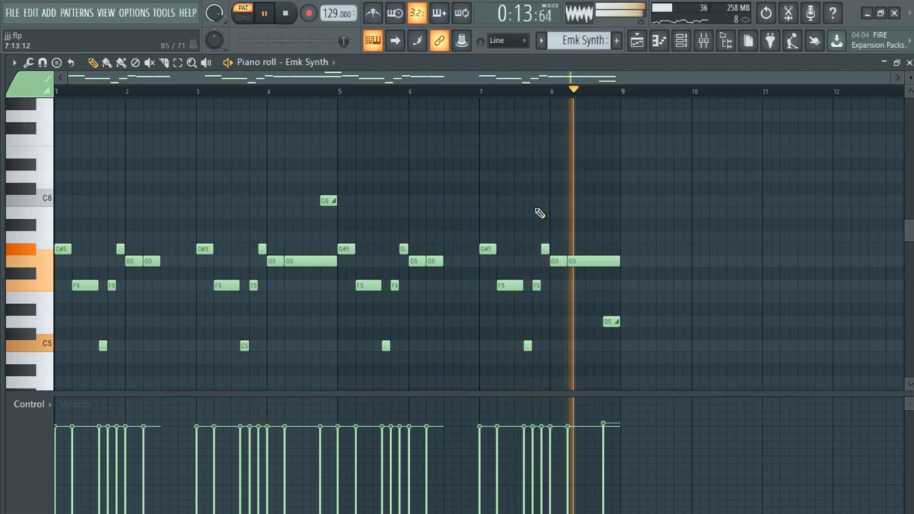
Step: Return to the playlist and view Pattern 8's Death Kick 11 part from Track 4 in the piano roll
{"action": "left_click", "coordinate": [636, 40]}
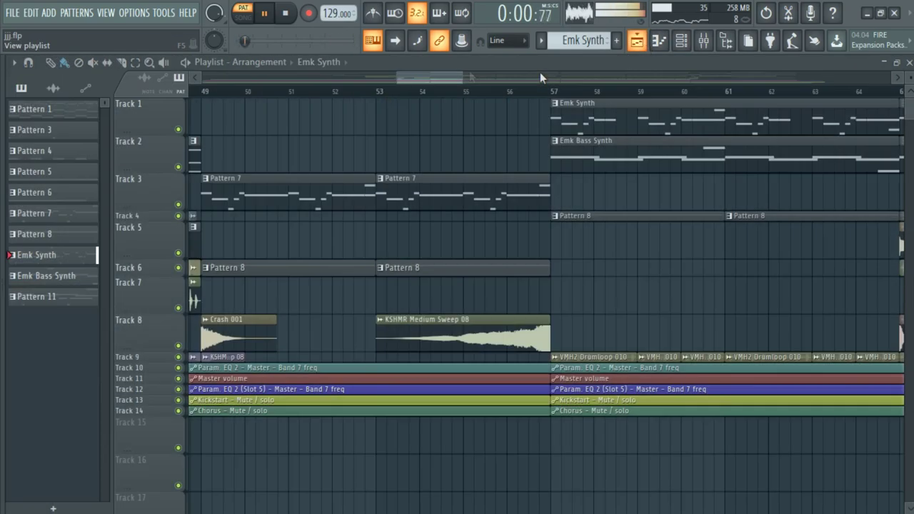
{"action": "double_click", "coordinate": [605, 218]}
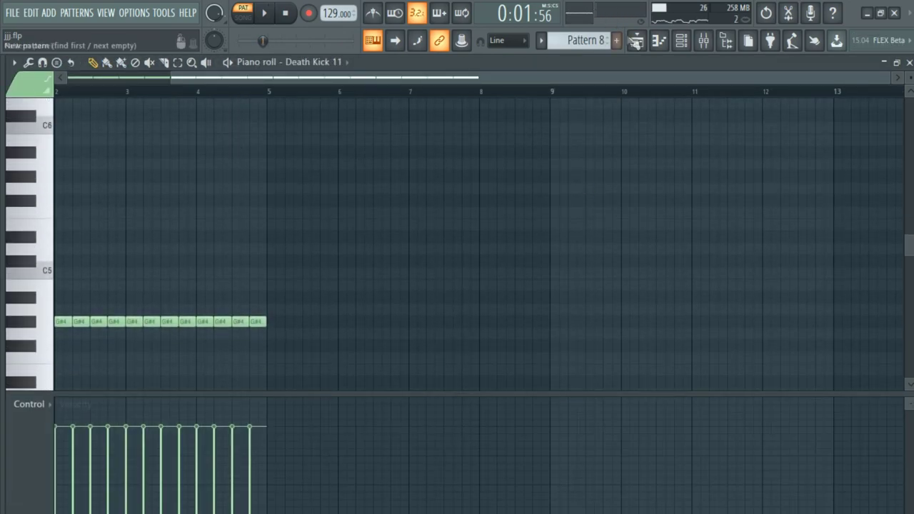
{"action": "left_click", "coordinate": [635, 41]}
Step: Open the Emk Bass Synth pattern from Track 2 in the piano roll and play it from its start in pattern mode
{"action": "double_click", "coordinate": [684, 172]}
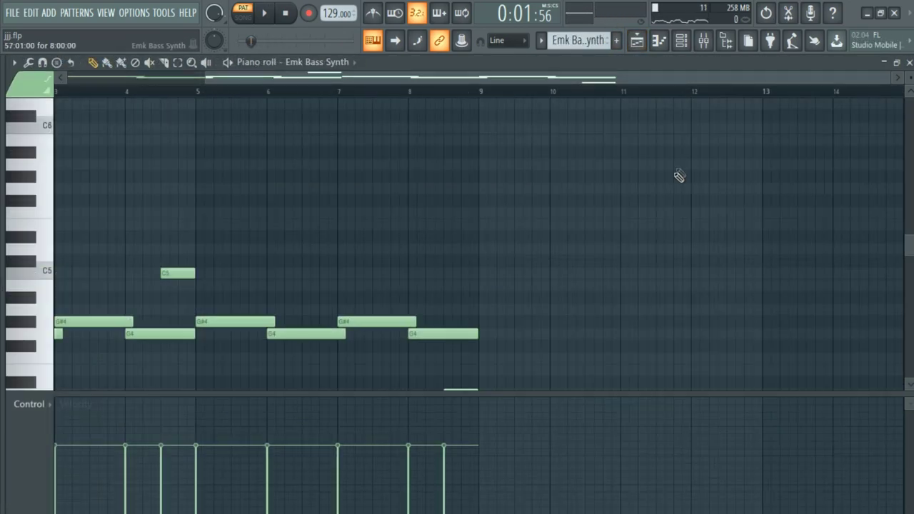
{"action": "left_click", "coordinate": [284, 12]}
{"action": "key", "text": "space"}
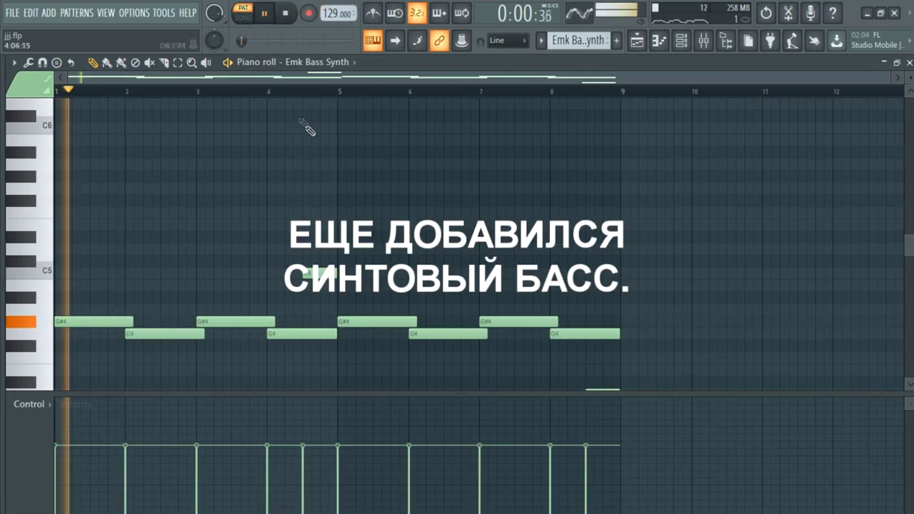
{"action": "scroll", "coordinate": [304, 136], "scroll_direction": "down", "scroll_amount": 2}
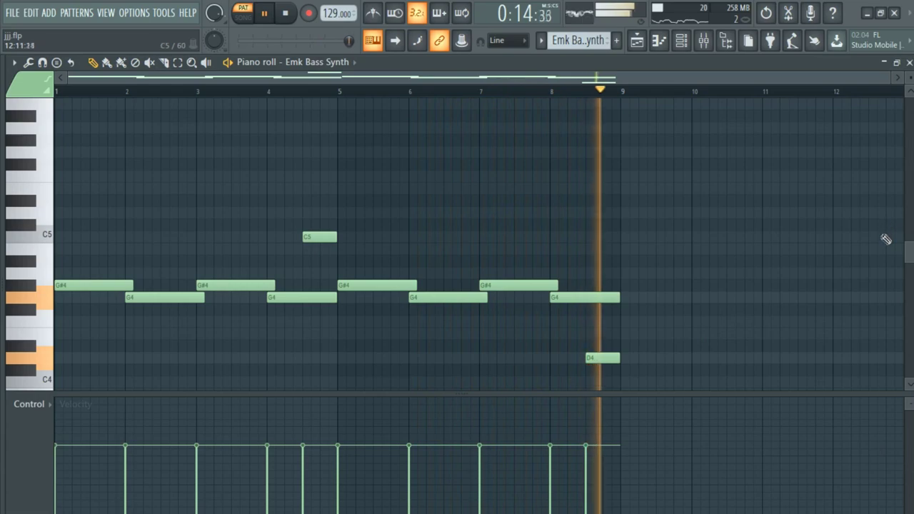
Step: Return to the playlist and view the sample settings of the VMH2 Drumloop 010 clip on Track 9
{"action": "left_click", "coordinate": [636, 40]}
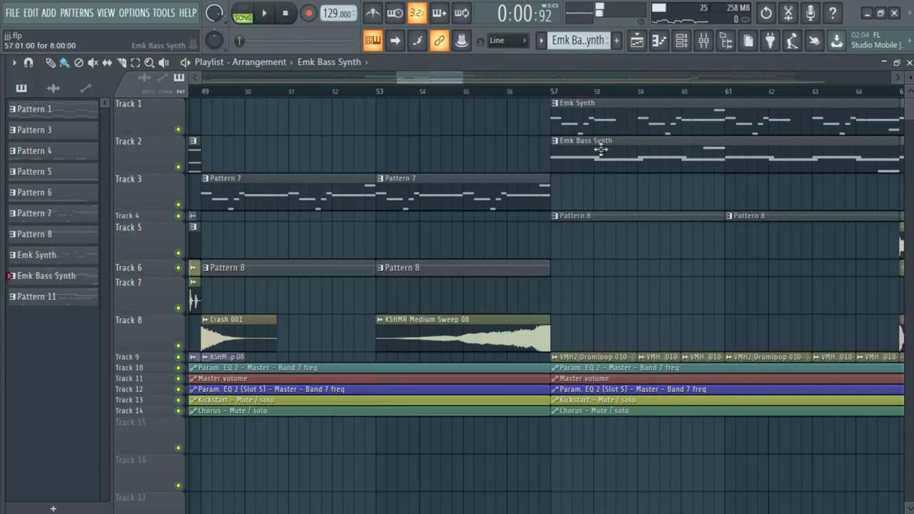
{"action": "double_click", "coordinate": [624, 357]}
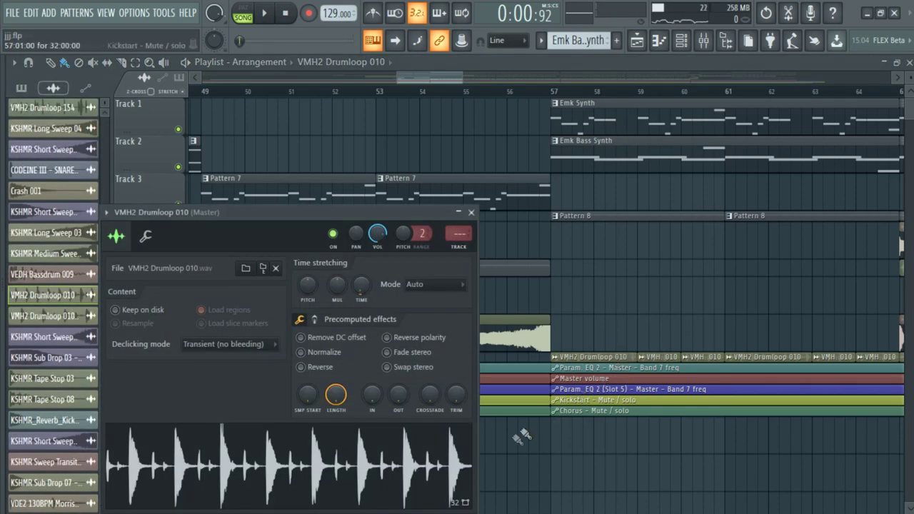
{"action": "left_click", "coordinate": [471, 212]}
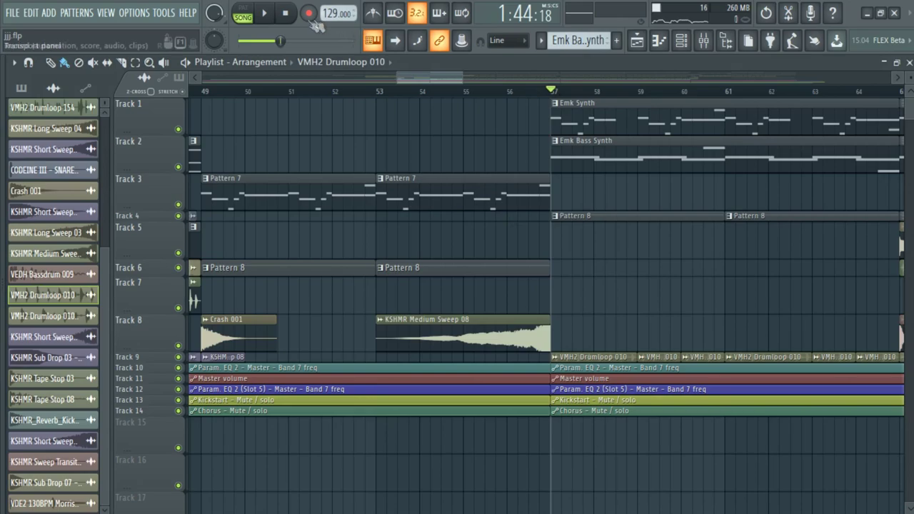
Step: Play the song from bar 57, stop it and view the settings of the Chorus - Mute / solo automation clip
{"action": "left_click", "coordinate": [266, 14]}
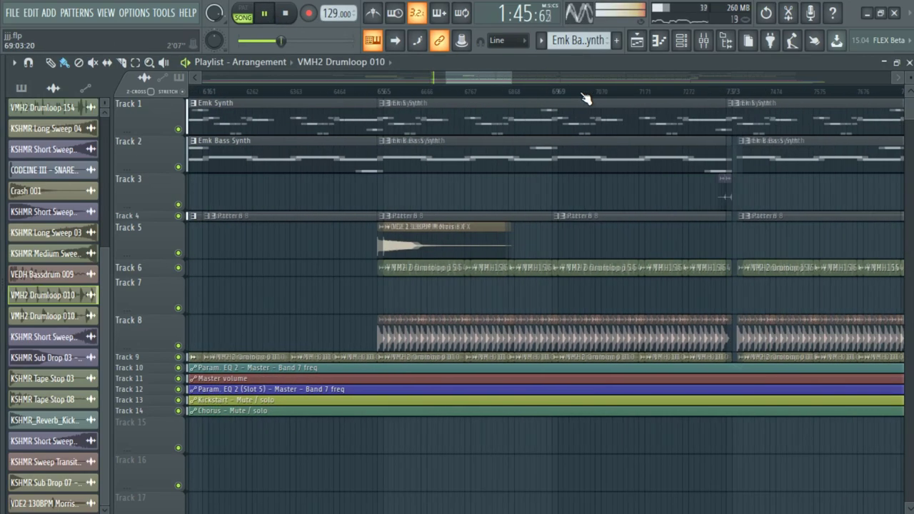
{"action": "scroll", "coordinate": [584, 98], "scroll_direction": "down", "scroll_amount": 2}
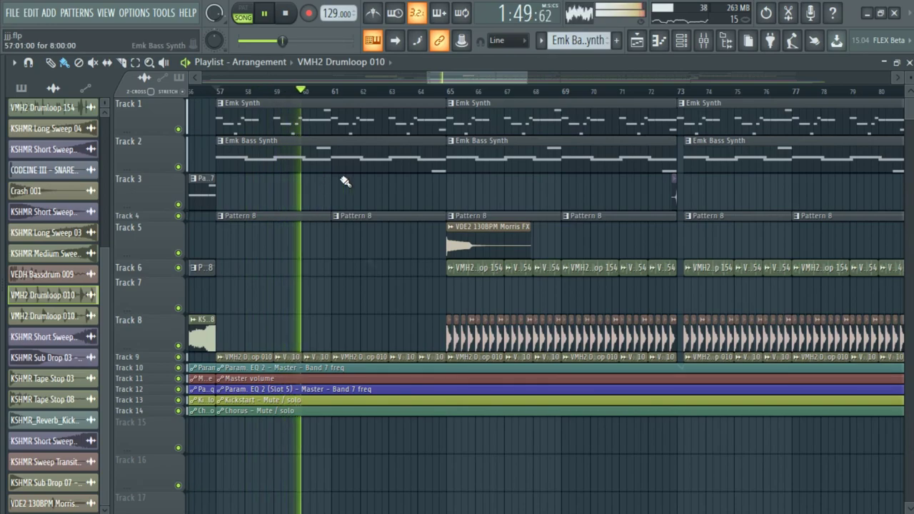
{"action": "key", "text": "space"}
{"action": "double_click", "coordinate": [317, 411]}
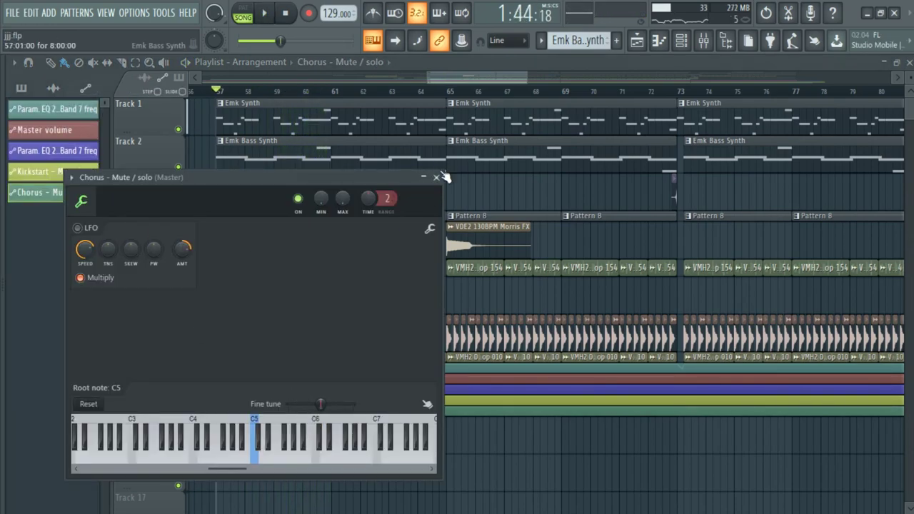
{"action": "left_click", "coordinate": [436, 177]}
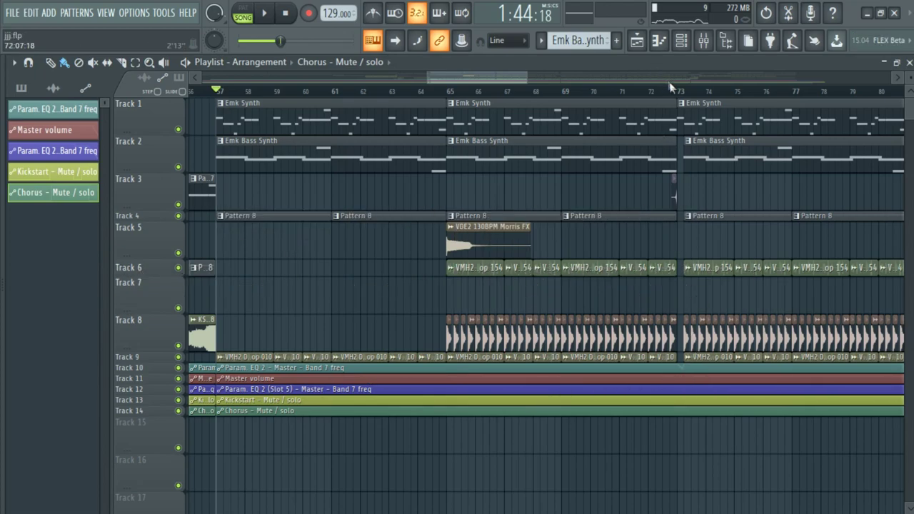
Step: Play the song briefly from the short break at bar 73
{"action": "scroll", "coordinate": [670, 88], "scroll_direction": "up", "scroll_amount": 5}
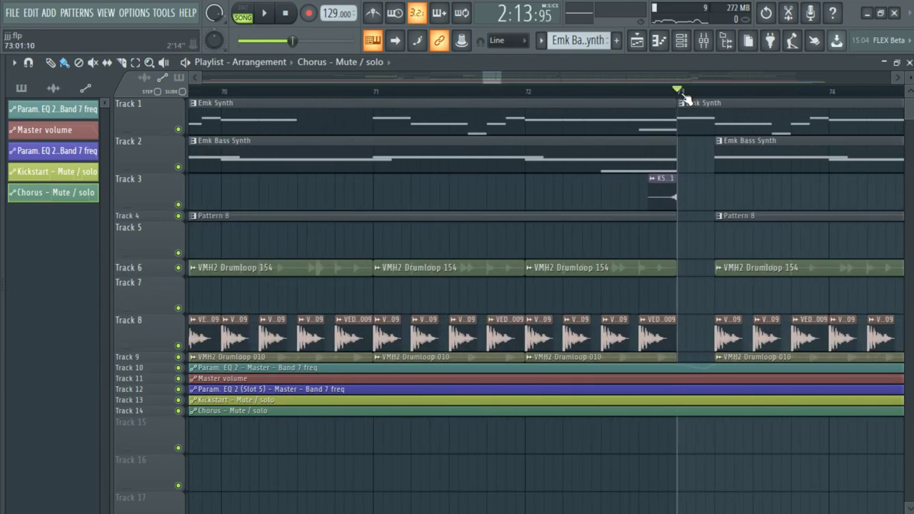
{"action": "key", "text": "space"}
{"action": "key", "text": "space"}
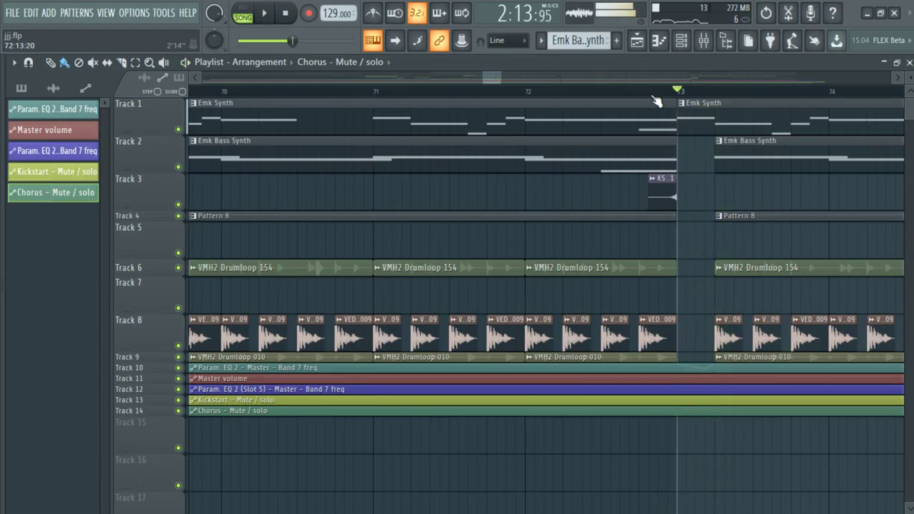
Step: Mark out the section from bar 57 to bar 121 across all tracks to show its length
{"action": "scroll", "coordinate": [658, 100], "scroll_direction": "down", "scroll_amount": 4}
{"action": "scroll", "coordinate": [657, 99], "scroll_direction": "down", "scroll_amount": 8}
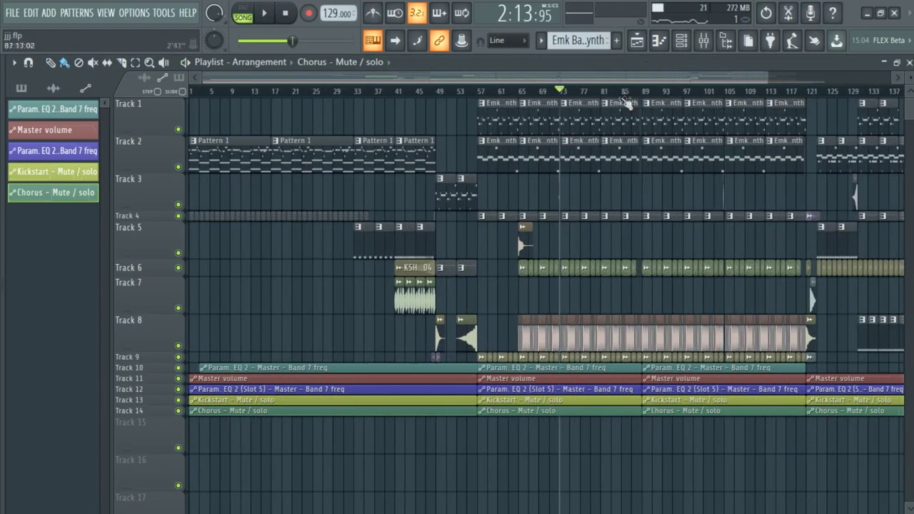
{"action": "scroll", "coordinate": [598, 97], "scroll_direction": "up", "scroll_amount": 8}
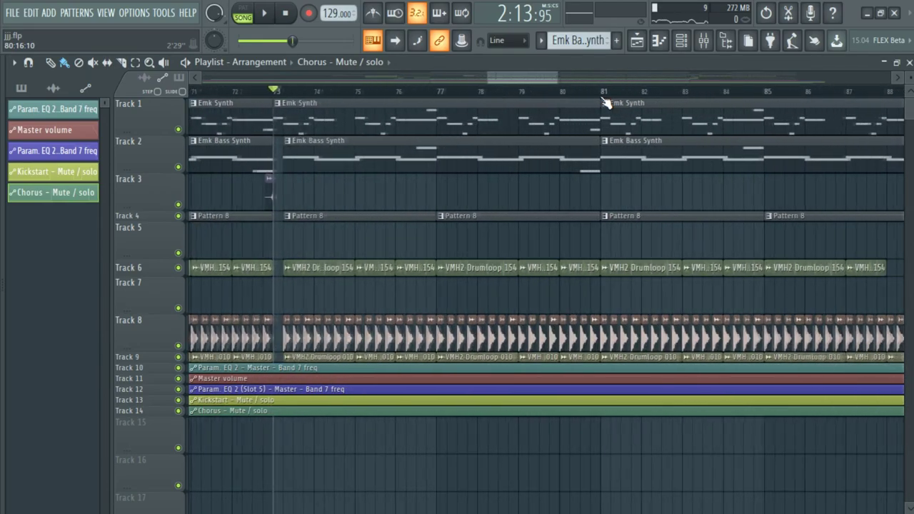
{"action": "scroll", "coordinate": [606, 103], "scroll_direction": "down", "scroll_amount": 8}
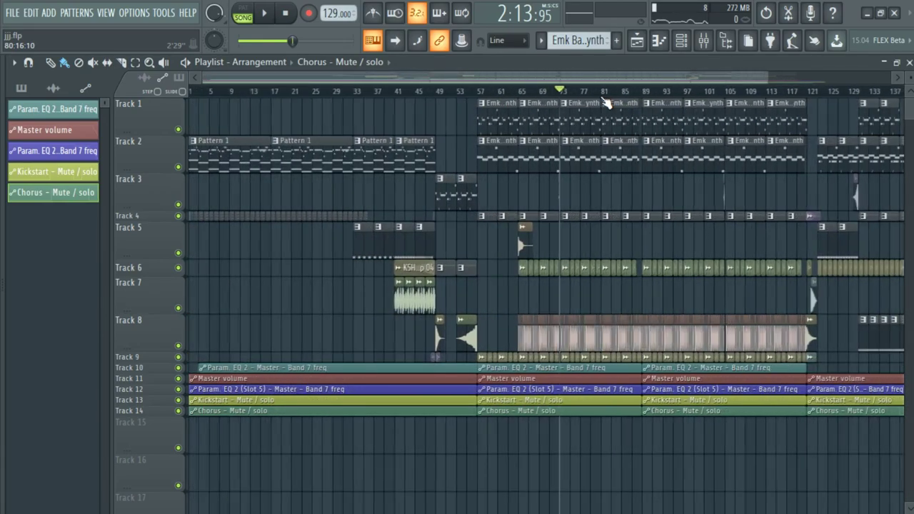
{"action": "left_click_drag", "start_coordinate": [813, 99], "coordinate": [477, 138]}
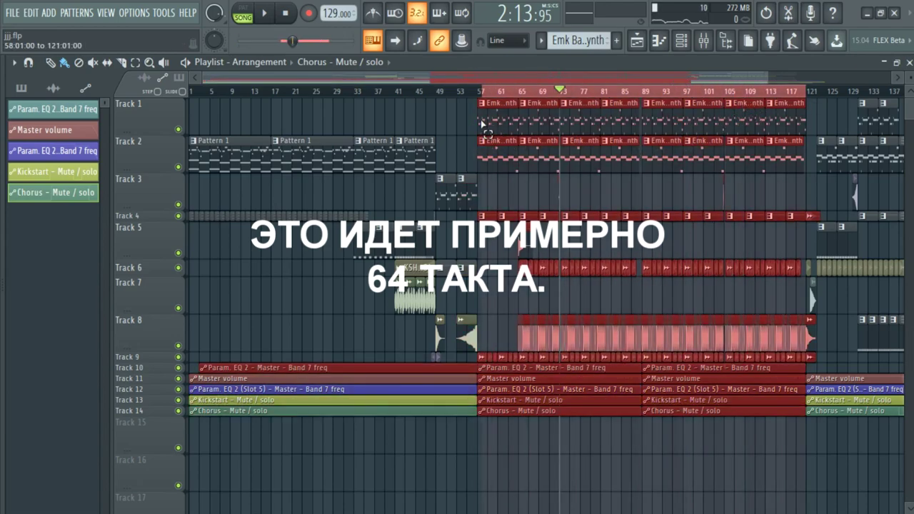
{"action": "left_click_drag", "start_coordinate": [476, 126], "coordinate": [806, 113]}
Step: Play the tape-stop effect from just before bar 121 up to the start of the ending, and stop
{"action": "scroll", "coordinate": [810, 97], "scroll_direction": "down", "scroll_amount": 3}
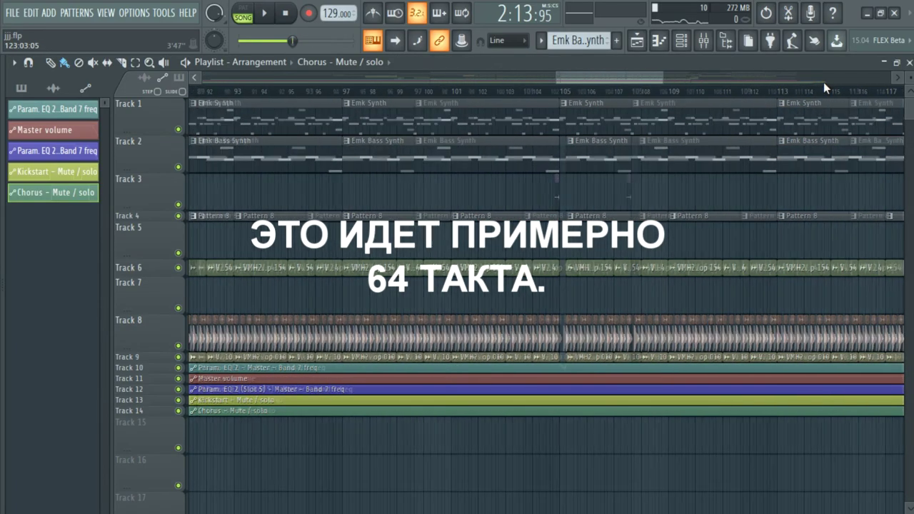
{"action": "scroll", "coordinate": [723, 96], "scroll_direction": "up", "scroll_amount": 4}
{"action": "key", "text": "space"}
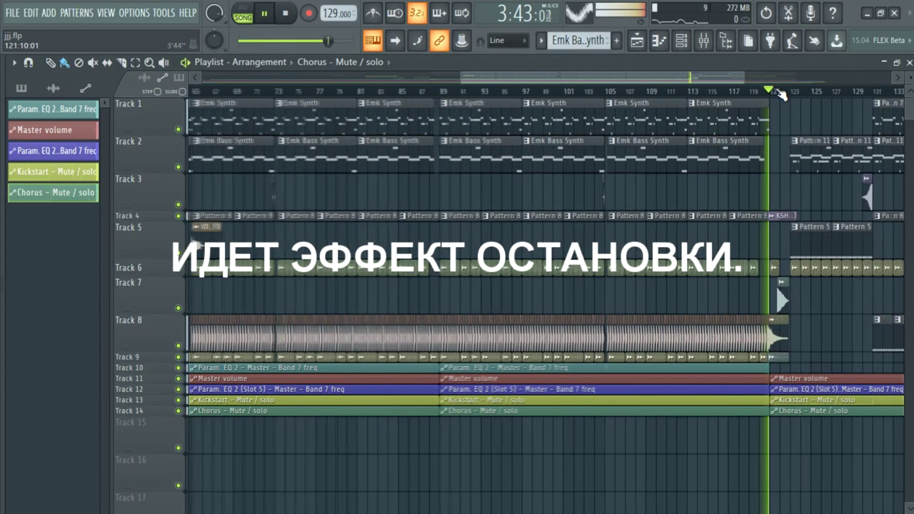
{"action": "scroll", "coordinate": [791, 96], "scroll_direction": "up", "scroll_amount": 3}
{"action": "scroll", "coordinate": [791, 97], "scroll_direction": "up", "scroll_amount": 2}
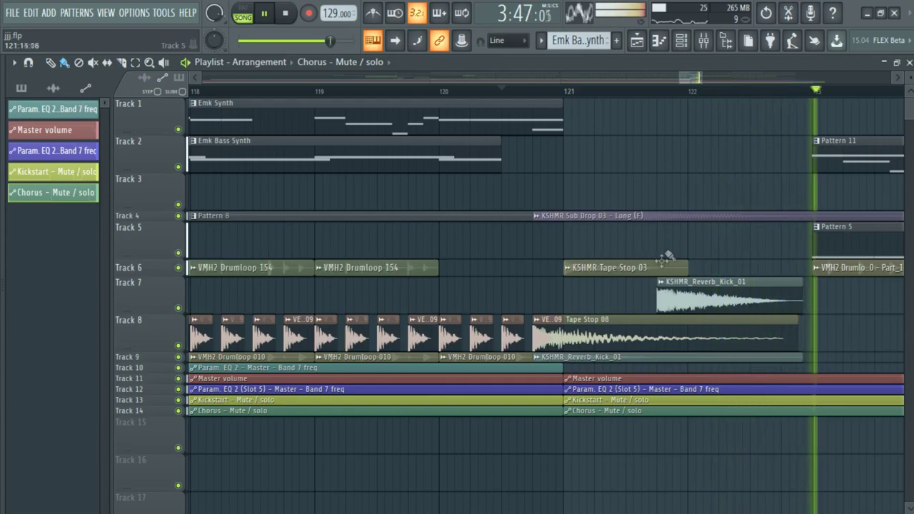
{"action": "scroll", "coordinate": [782, 125], "scroll_direction": "down", "scroll_amount": 1}
{"action": "scroll", "coordinate": [799, 92], "scroll_direction": "down", "scroll_amount": 4}
{"action": "key", "text": "space"}
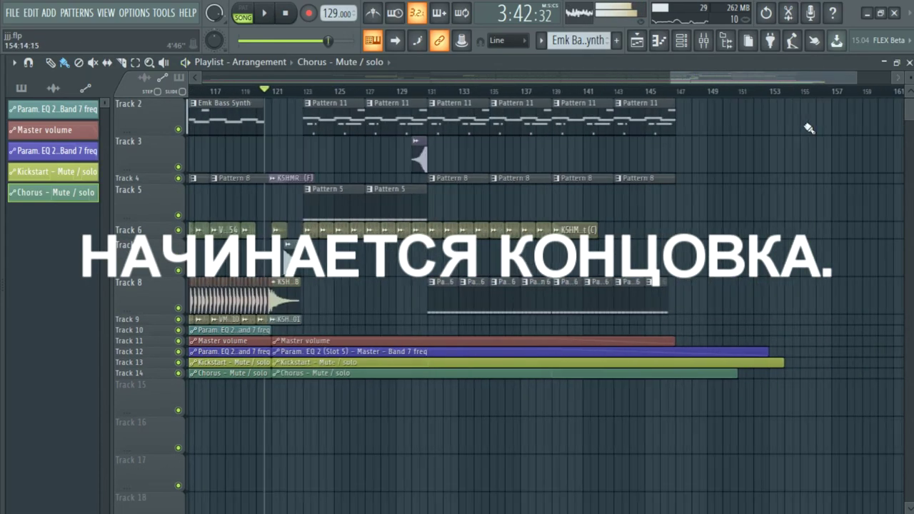
Step: Open Pattern 11's Emk Synth part from Track 2 at bar 123 in the piano roll and play it in pattern mode
{"action": "scroll", "coordinate": [809, 126], "scroll_direction": "up", "scroll_amount": 1}
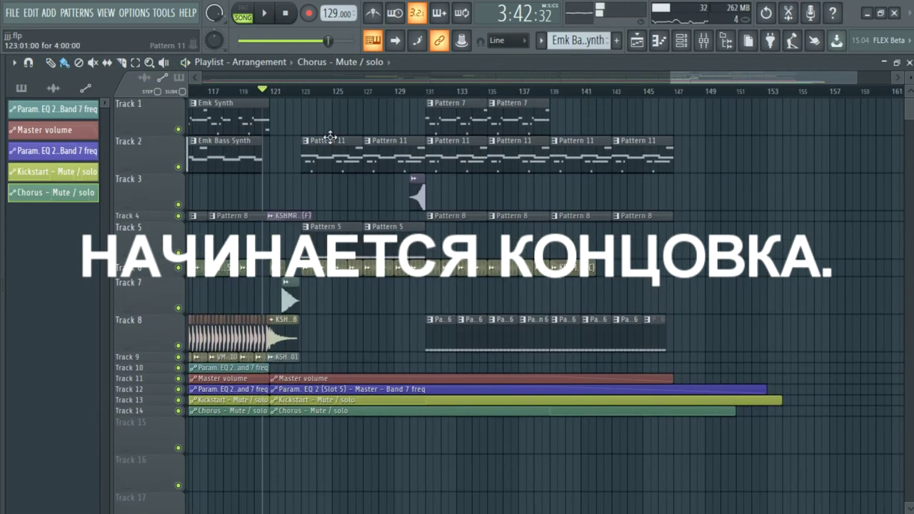
{"action": "double_click", "coordinate": [329, 135]}
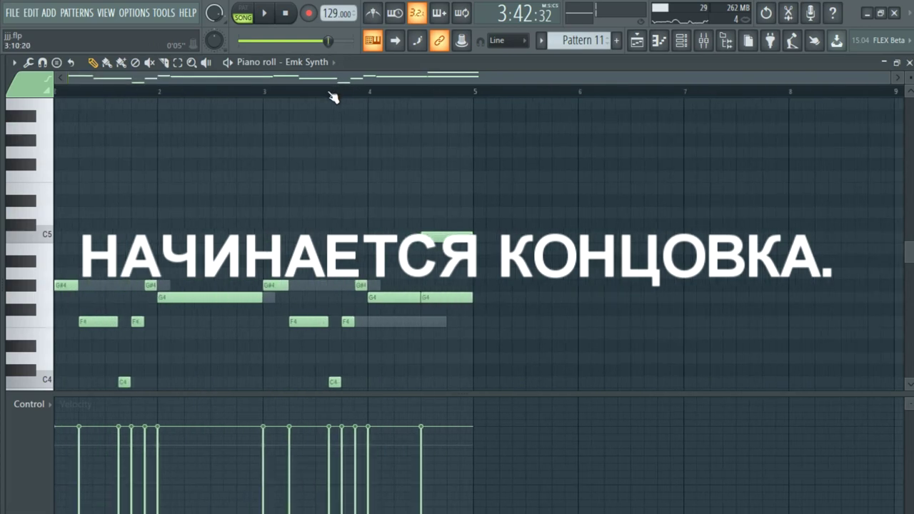
{"action": "key", "text": "space"}
{"action": "scroll", "coordinate": [347, 200], "scroll_direction": "down", "scroll_amount": 3}
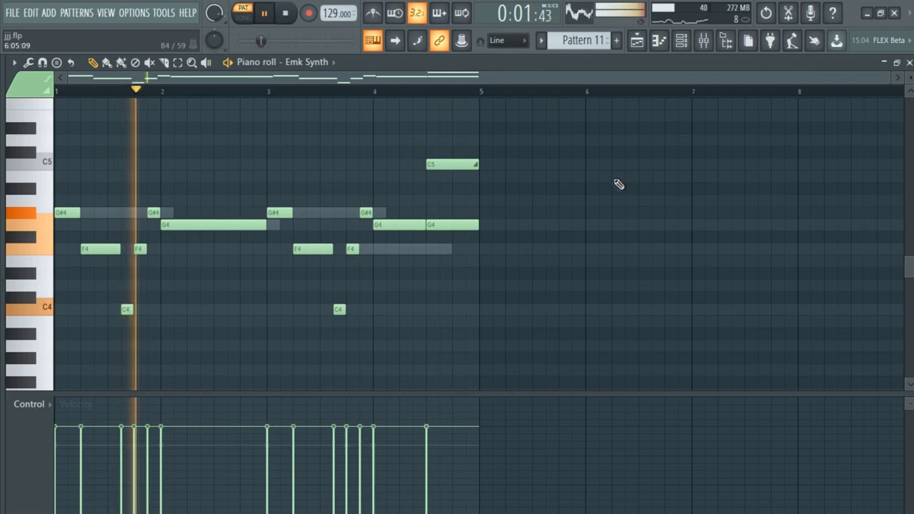
Step: Return to the playlist and place the song position at bar 131
{"action": "left_click", "coordinate": [636, 42]}
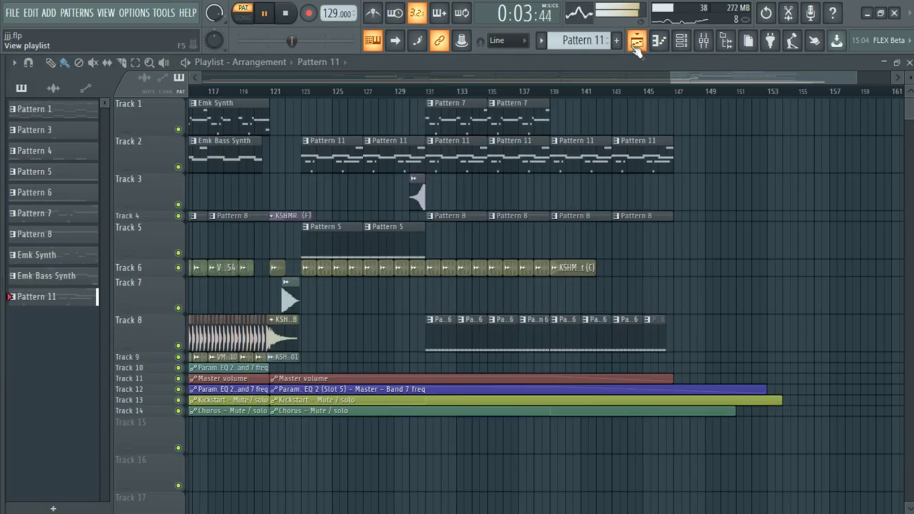
{"action": "left_click_drag", "start_coordinate": [442, 97], "coordinate": [715, 87]}
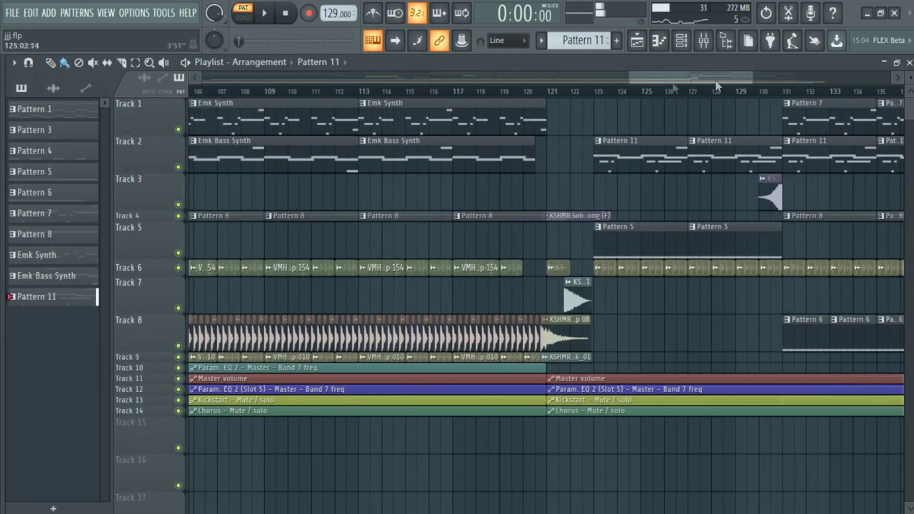
{"action": "left_click", "coordinate": [790, 93]}
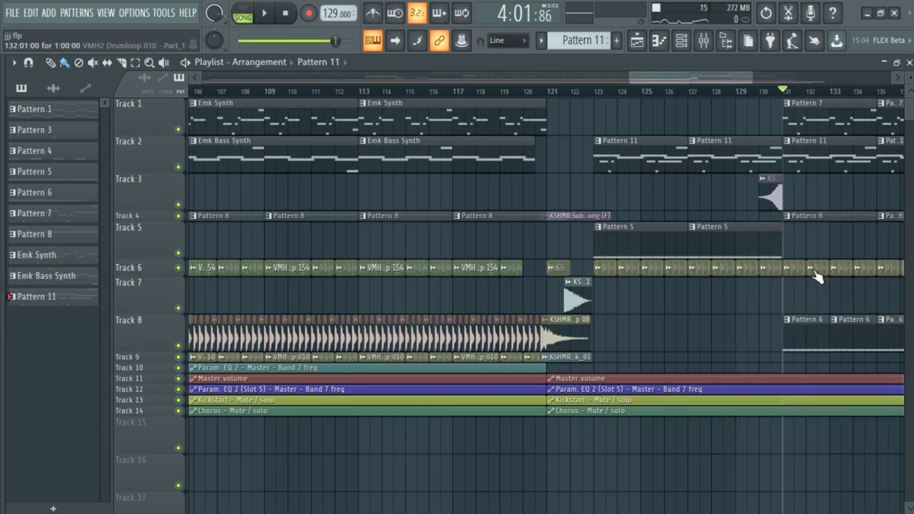
Step: Audition the VMH2 Drumloop 010 - Part_1 sample on Track 6 and view its clip's Make unique as sample option
{"action": "left_click", "coordinate": [819, 278]}
{"action": "left_click", "coordinate": [755, 320]}
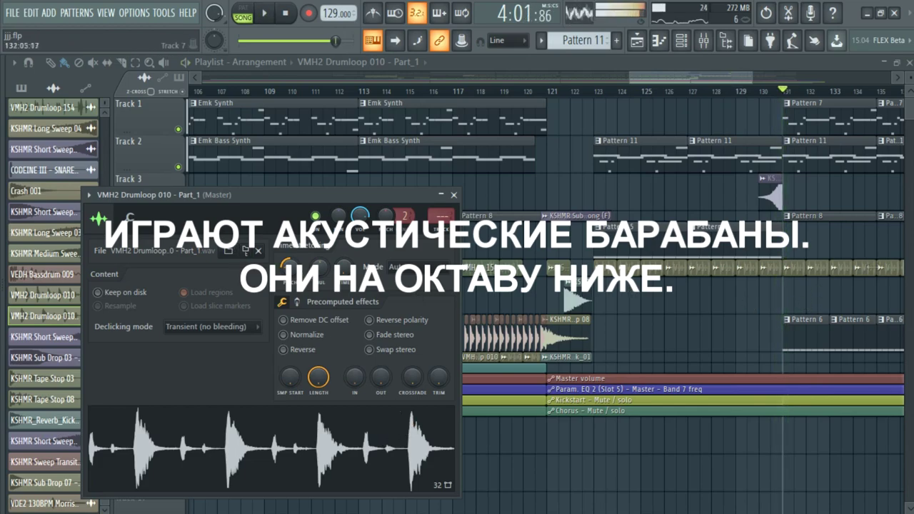
{"action": "left_click", "coordinate": [787, 271]}
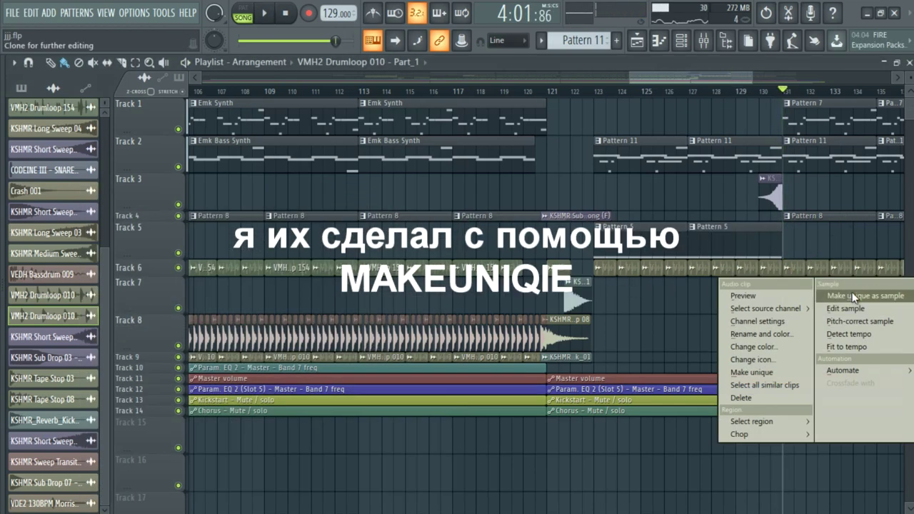
{"action": "left_click", "coordinate": [843, 245]}
Step: Play the ending from bar 131 with the whole arrangement in view
{"action": "key", "text": "space"}
{"action": "scroll", "coordinate": [820, 97], "scroll_direction": "down", "scroll_amount": 5}
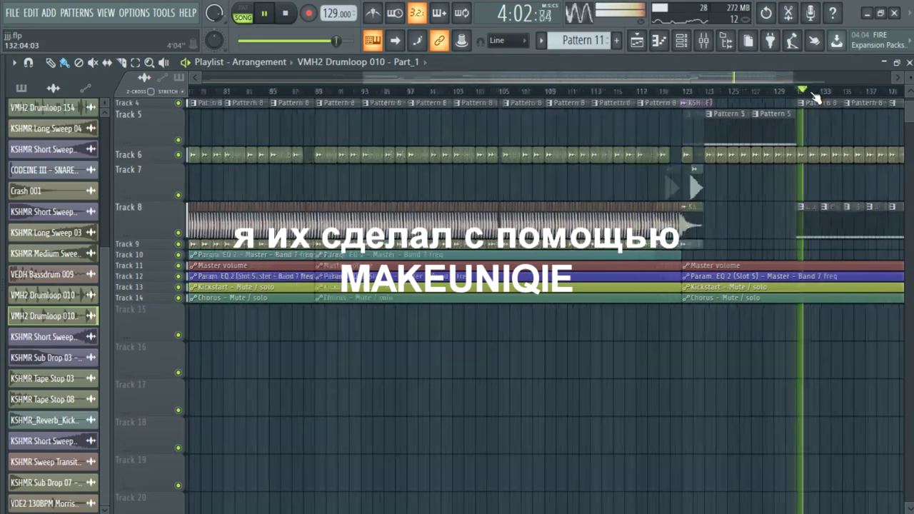
{"action": "scroll", "coordinate": [820, 97], "scroll_direction": "down", "scroll_amount": 1}
{"action": "scroll", "coordinate": [832, 198], "scroll_direction": "up", "scroll_amount": 3}
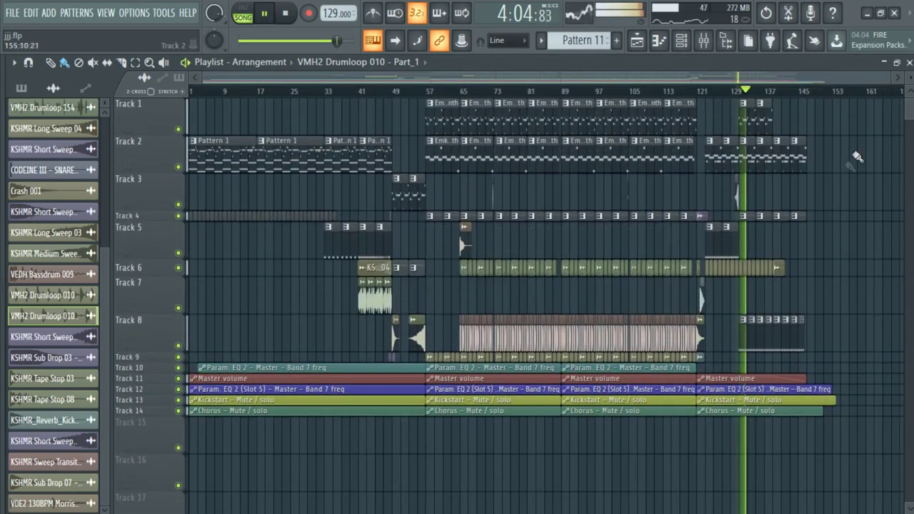
Step: Shorten the second Pattern 7 clip on Track 1 so it ends about one beat before bar 139
{"action": "key", "text": "ctrl+a"}
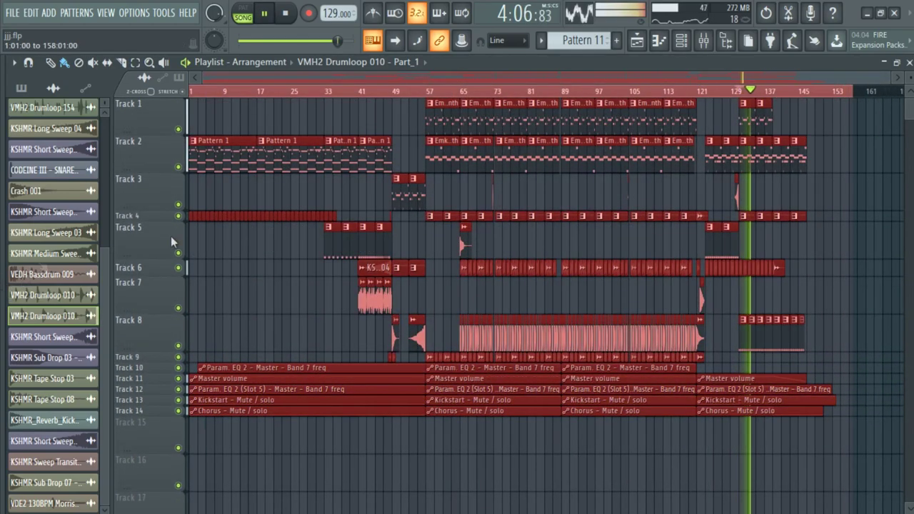
{"action": "scroll", "coordinate": [782, 100], "scroll_direction": "up", "scroll_amount": 5}
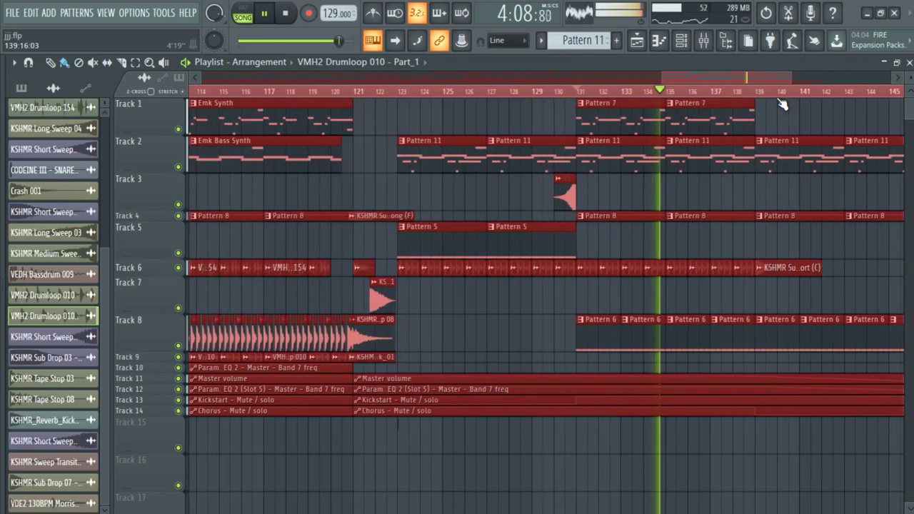
{"action": "left_click", "coordinate": [776, 117]}
{"action": "scroll", "coordinate": [775, 114], "scroll_direction": "up", "scroll_amount": 2}
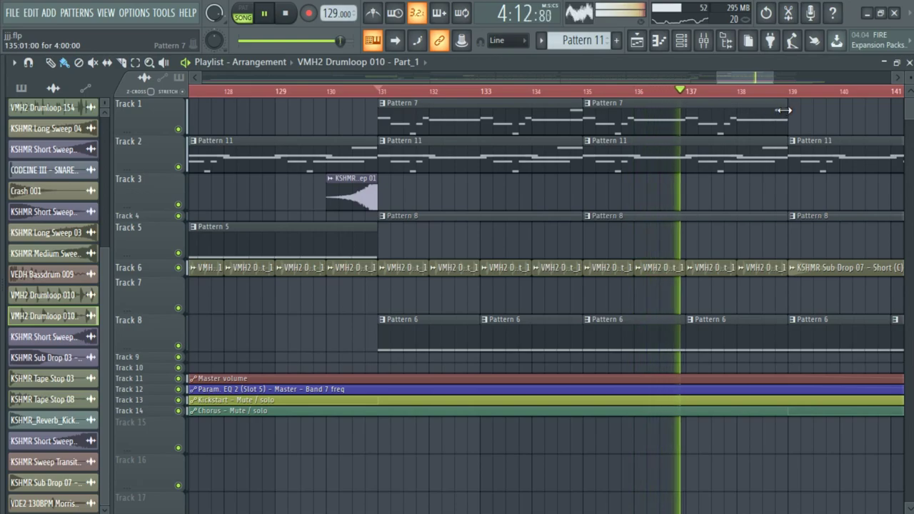
{"action": "left_click_drag", "start_coordinate": [786, 118], "coordinate": [777, 119]}
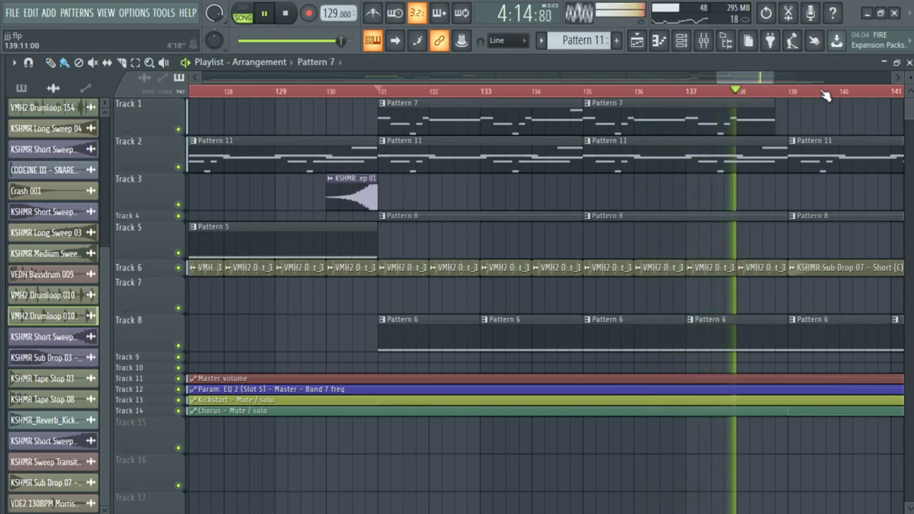
Step: Follow playback of the ending from bar 138 to bar 146, examining the remaining pattern clips and the Master volume automation
{"action": "scroll", "coordinate": [826, 92], "scroll_direction": "up", "scroll_amount": 2}
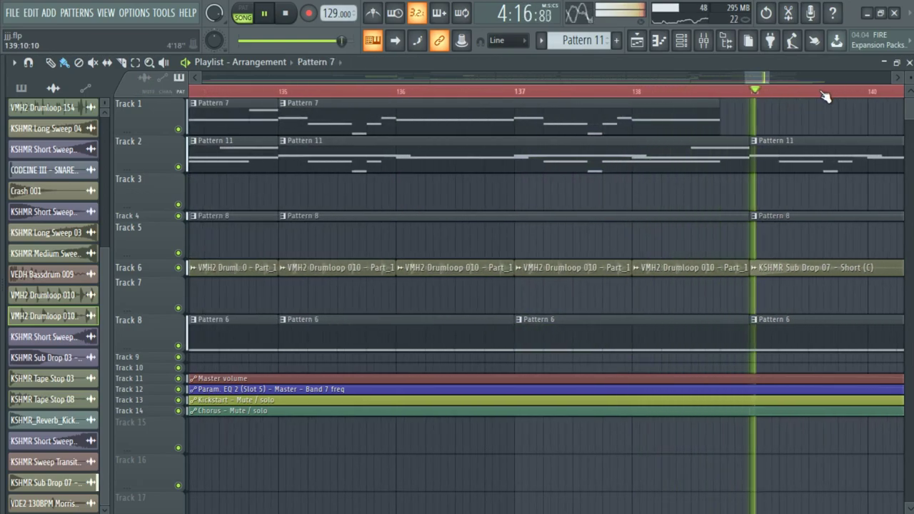
{"action": "scroll", "coordinate": [825, 93], "scroll_direction": "down", "scroll_amount": 5}
{"action": "scroll", "coordinate": [825, 96], "scroll_direction": "up", "scroll_amount": 3}
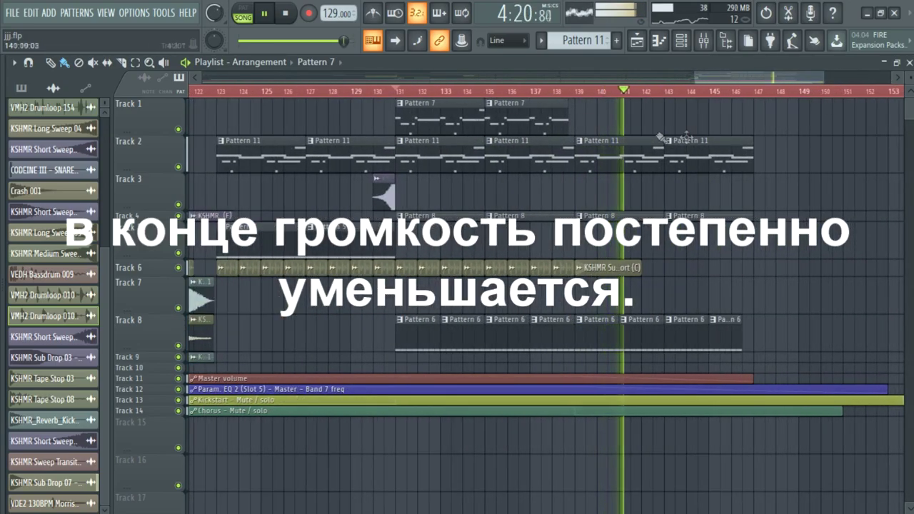
{"action": "scroll", "coordinate": [669, 99], "scroll_direction": "up", "scroll_amount": 5}
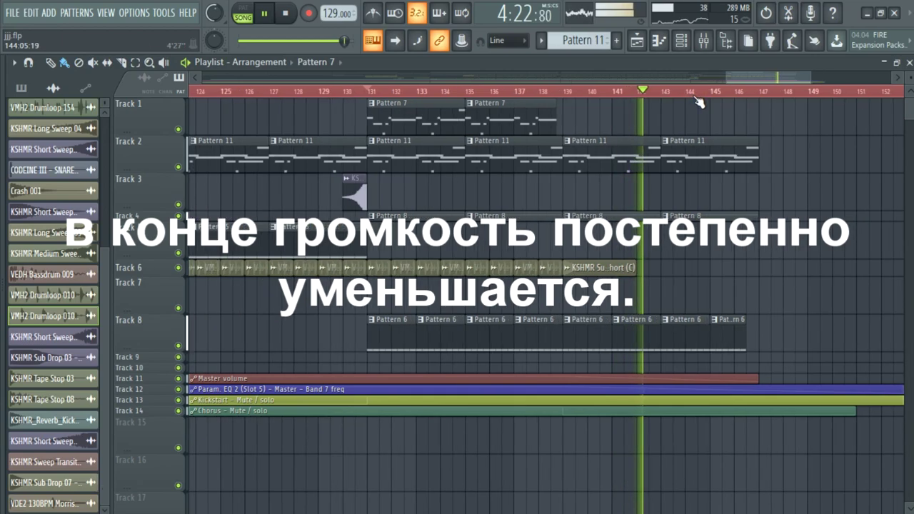
{"action": "scroll", "coordinate": [700, 102], "scroll_direction": "up", "scroll_amount": 2}
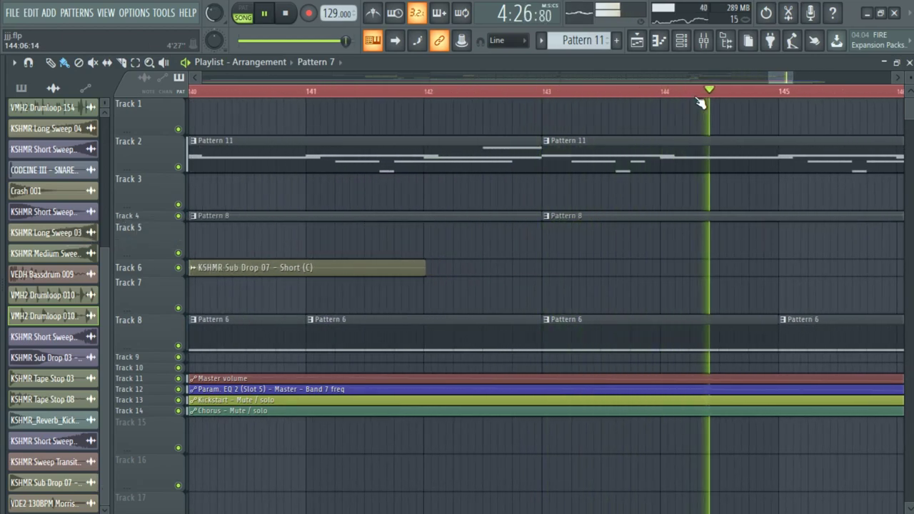
{"action": "scroll", "coordinate": [699, 102], "scroll_direction": "down", "scroll_amount": 7}
{"action": "scroll", "coordinate": [819, 100], "scroll_direction": "up", "scroll_amount": 4}
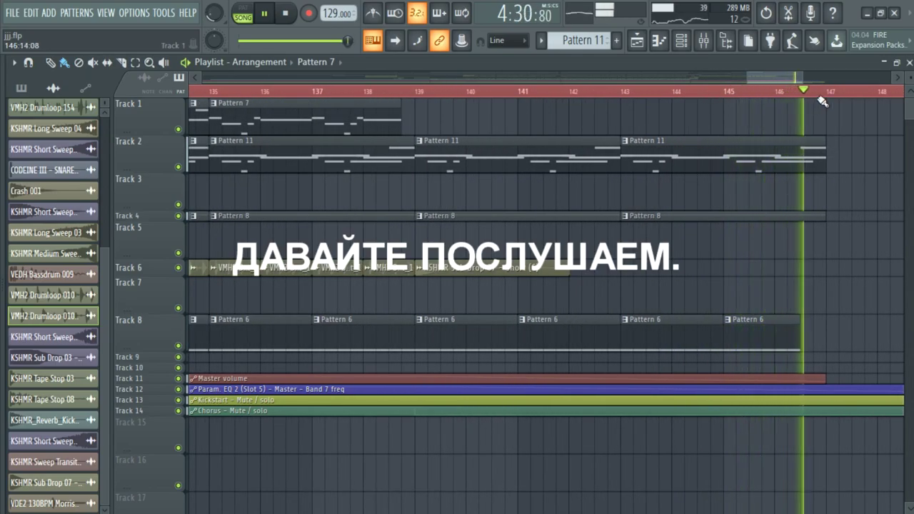
Step: Stop playback, then play the whole song from the beginning with the full arrangement in view and pause past bar 147
{"action": "scroll", "coordinate": [820, 100], "scroll_direction": "down", "scroll_amount": 4}
{"action": "scroll", "coordinate": [821, 100], "scroll_direction": "down", "scroll_amount": 6}
{"action": "left_click", "coordinate": [821, 100]}
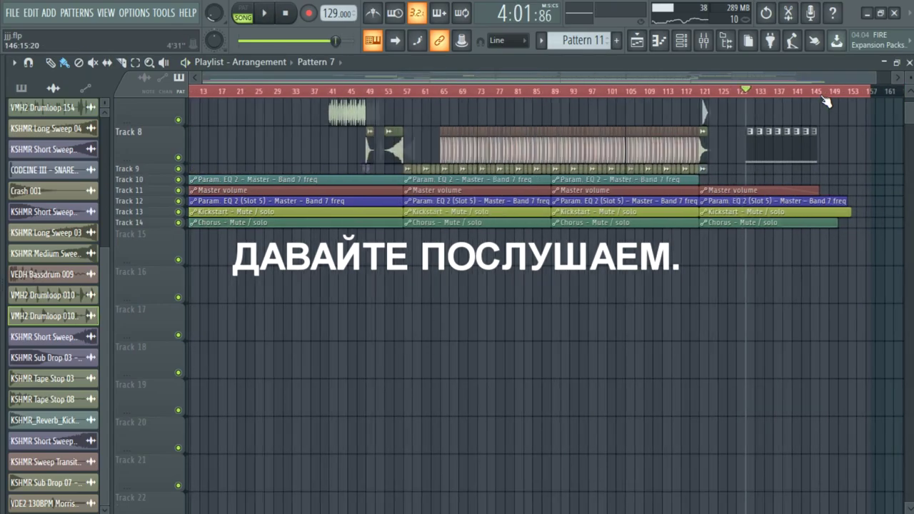
{"action": "scroll", "coordinate": [752, 206], "scroll_direction": "up", "scroll_amount": 3}
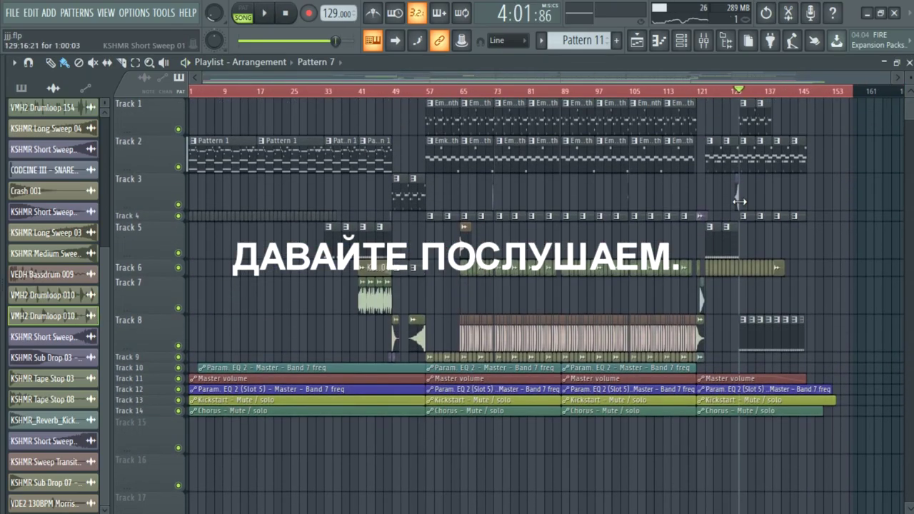
{"action": "left_click", "coordinate": [285, 13]}
{"action": "left_click", "coordinate": [264, 12]}
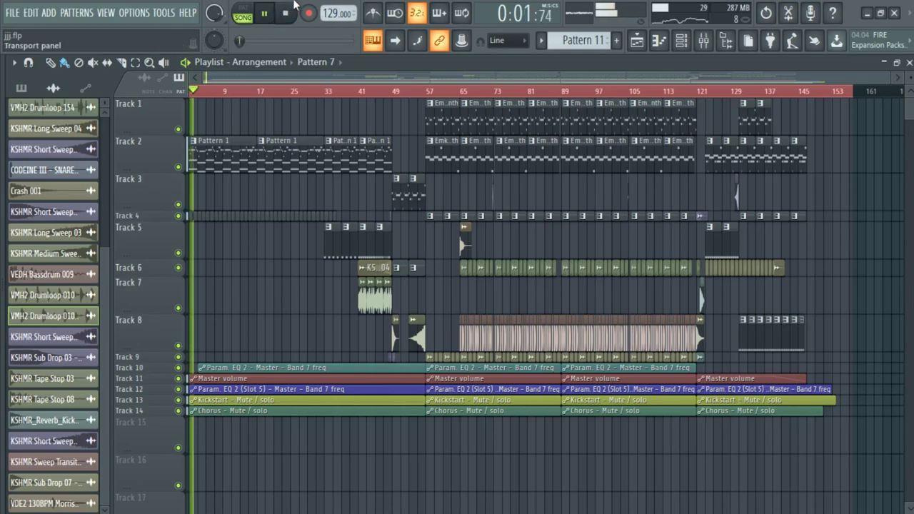
{"action": "mouse_move", "coordinate": [295, 6]}
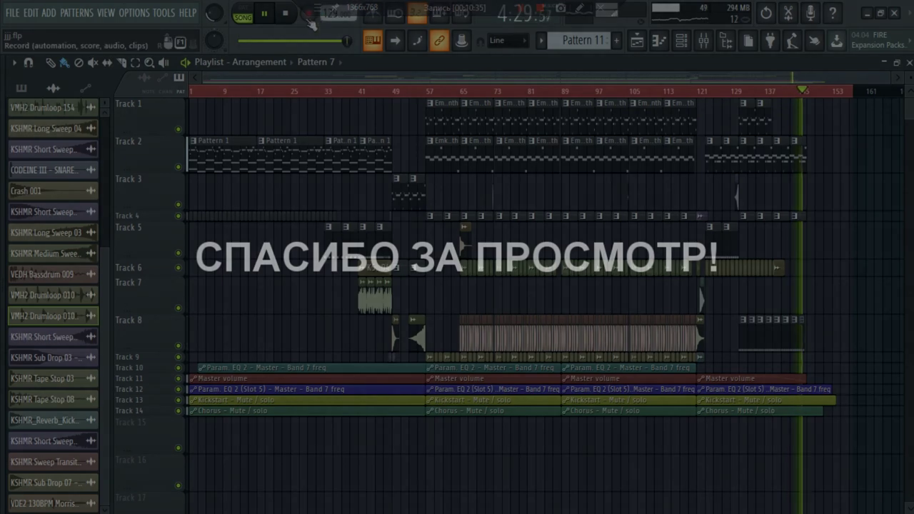
{"action": "left_click", "coordinate": [274, 20]}
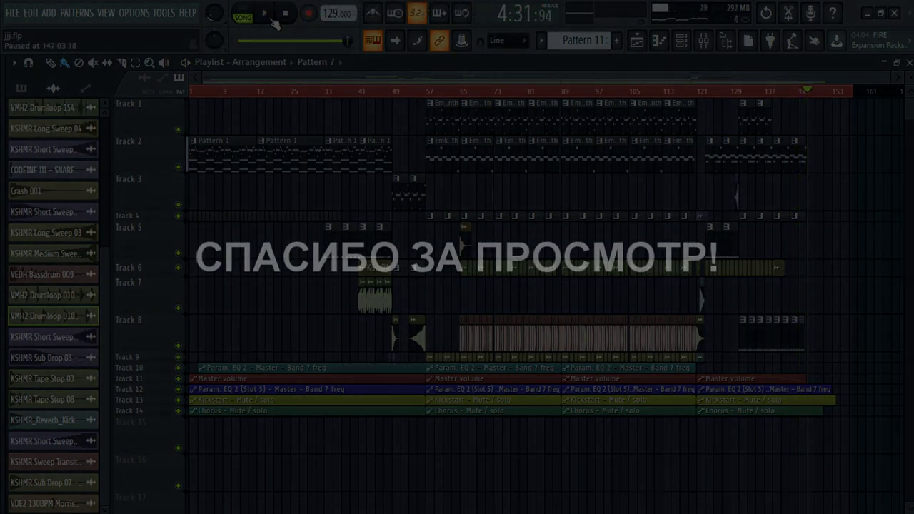